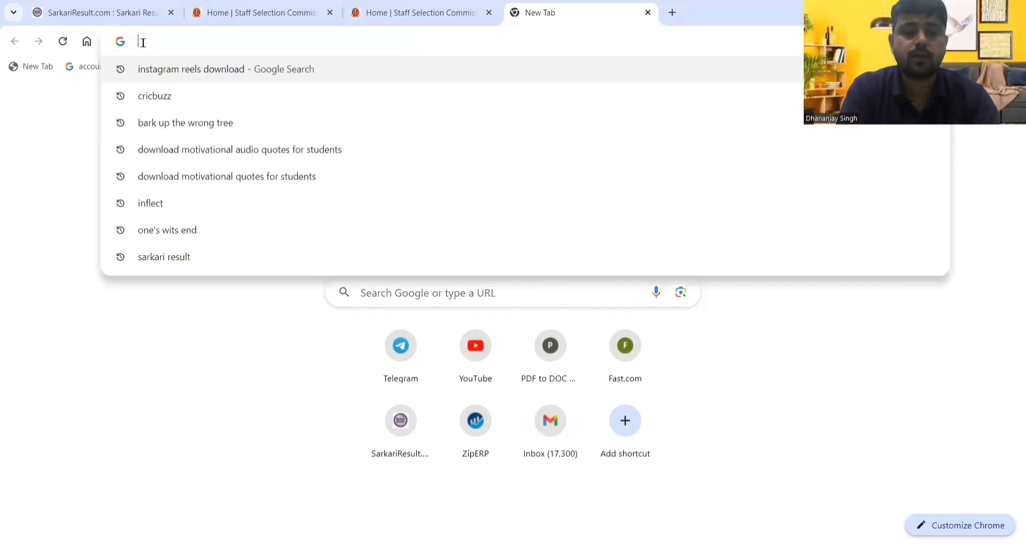
Step: Open the Staff Selection Commission website at ssc.gov.in
{"action": "type", "text": "ss"}
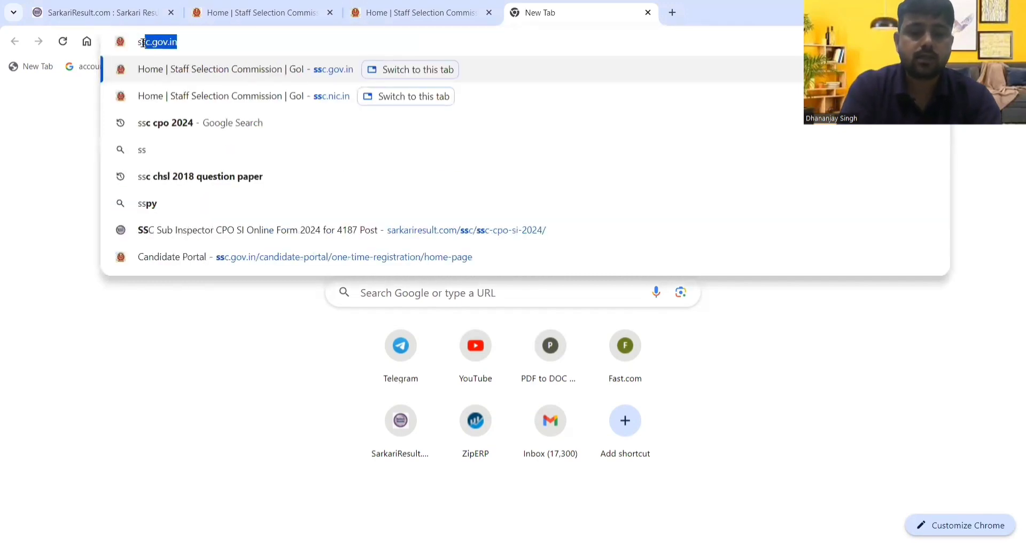
{"action": "type", "text": "c."}
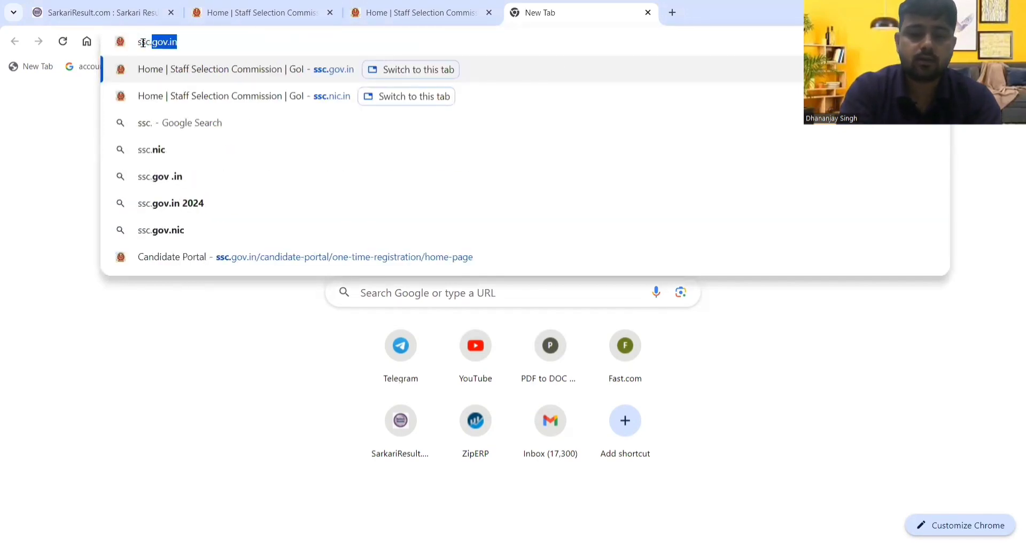
{"action": "type", "text": "gov"}
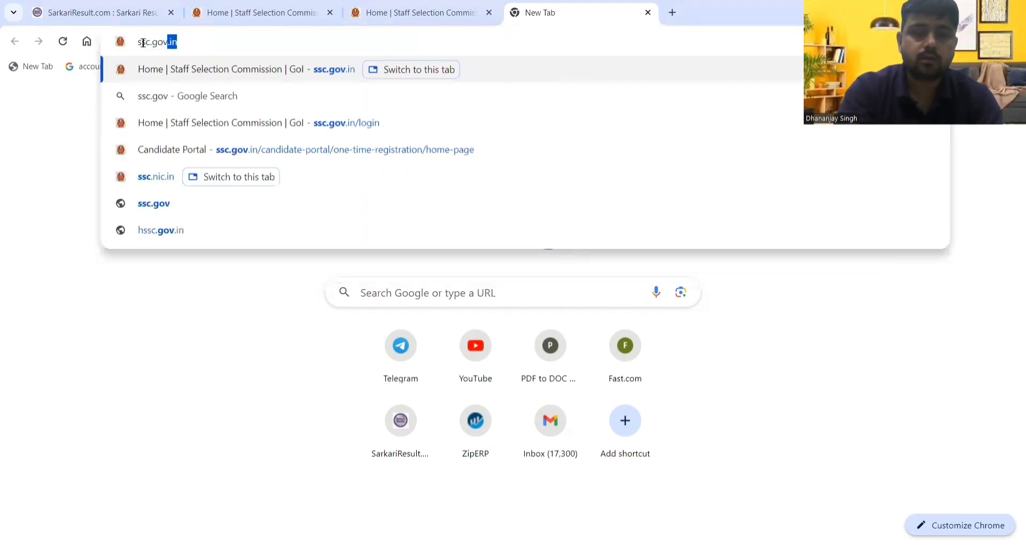
{"action": "type", "text": ".in"}
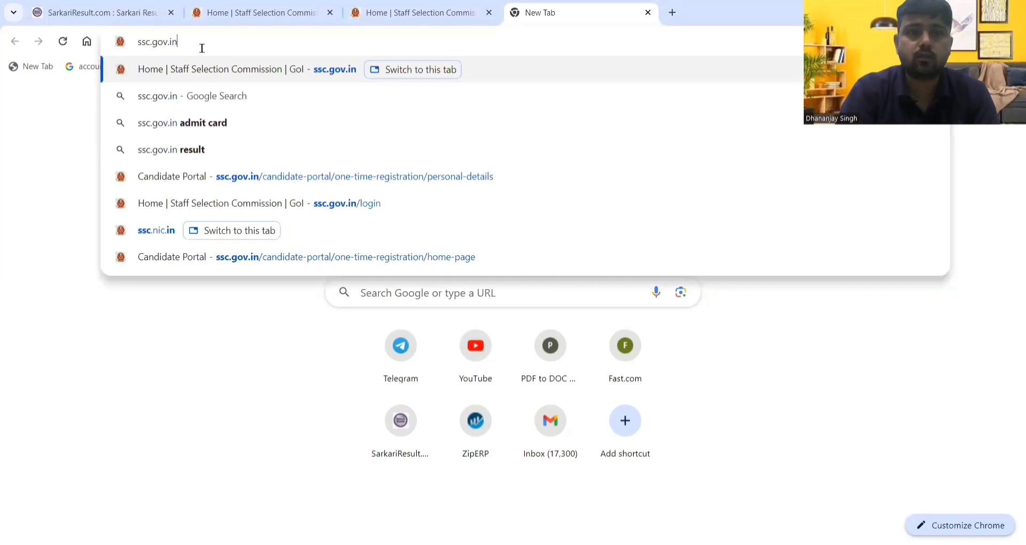
{"action": "key", "text": "Return"}
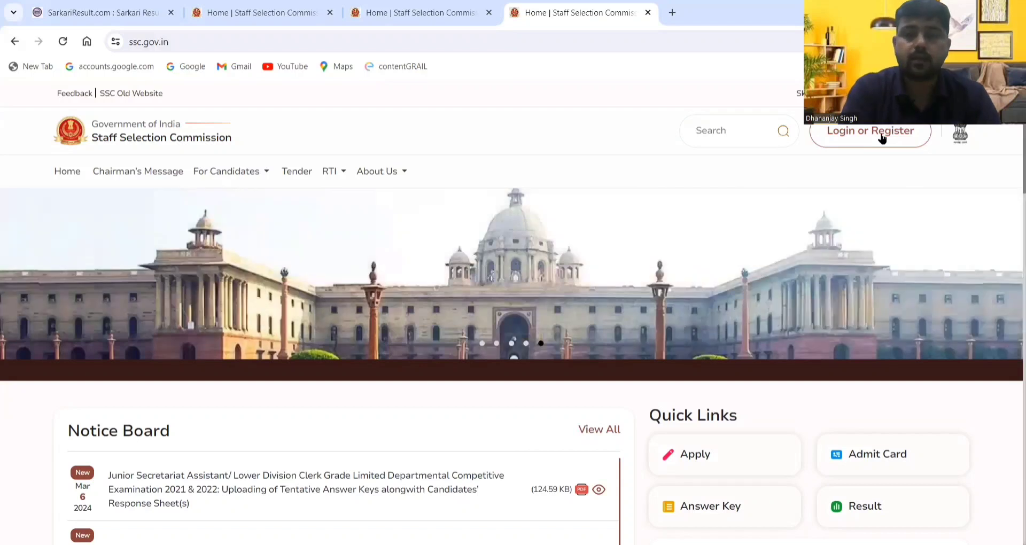
Step: Start a new candidate One Time Registration and continue to its Personal Details form
{"action": "left_click", "coordinate": [882, 136]}
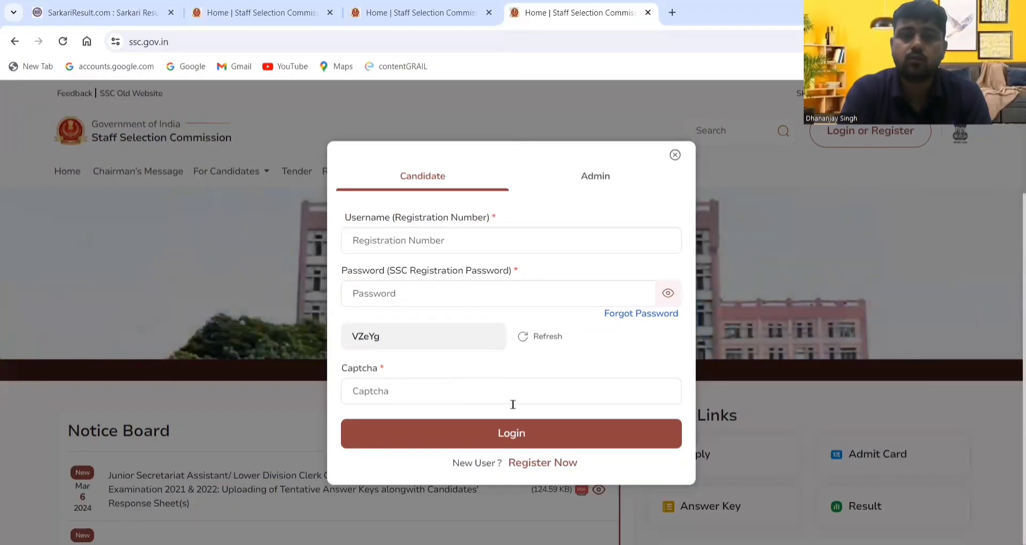
{"action": "left_click", "coordinate": [540, 464]}
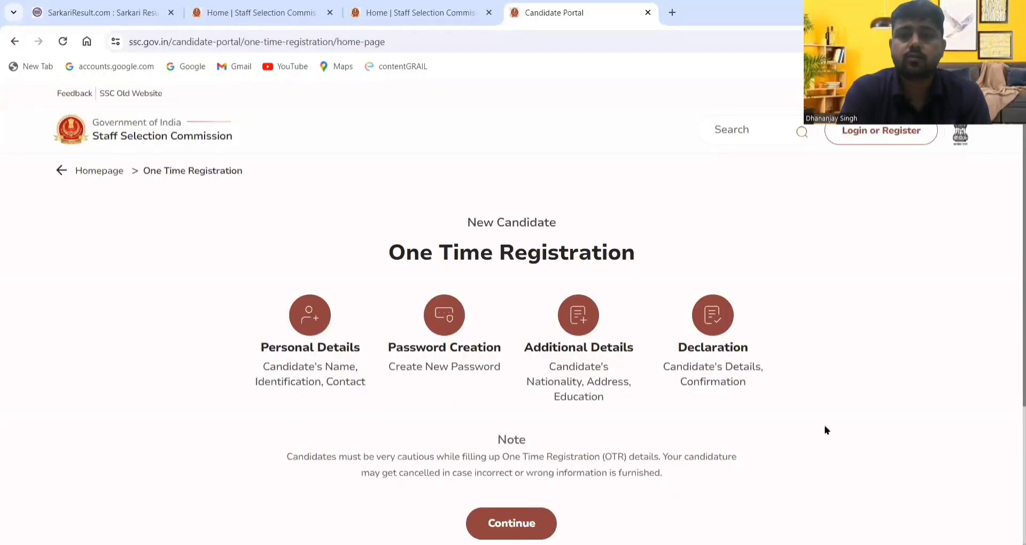
{"action": "scroll", "coordinate": [827, 379], "scroll_direction": "down", "scroll_amount": 2}
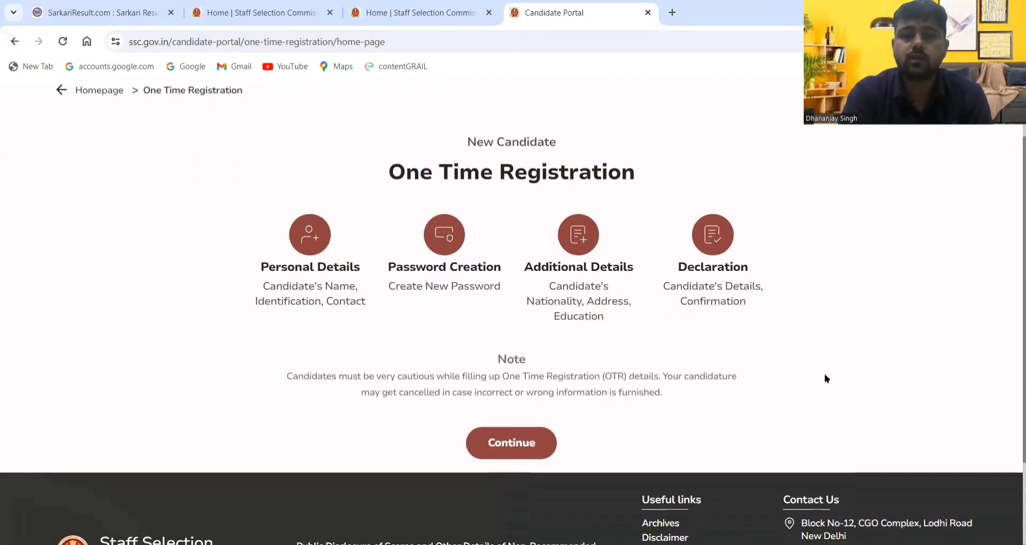
{"action": "left_click", "coordinate": [516, 445]}
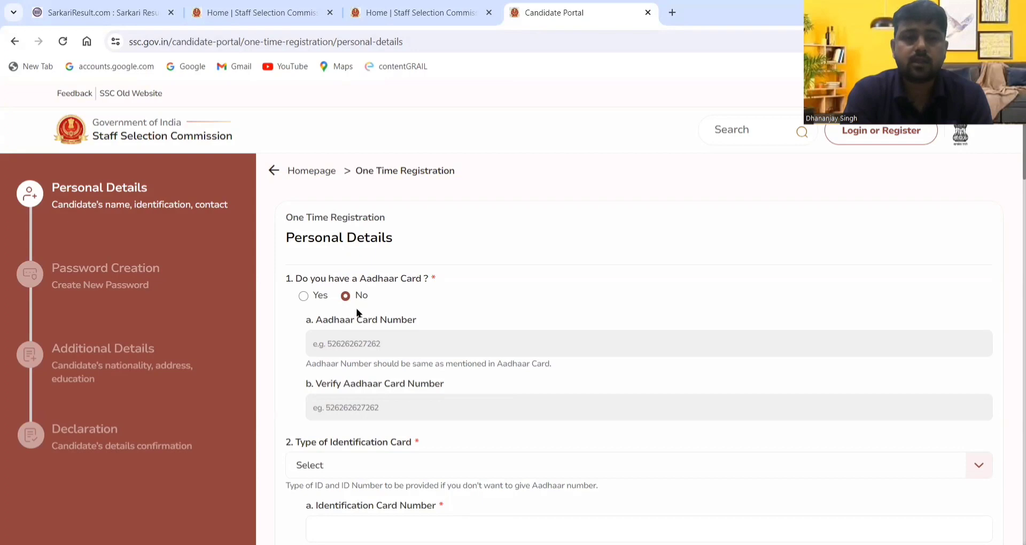
Step: Answer Yes to having an Aadhaar Card and look over the Aadhaar number and verification fields
{"action": "left_click", "coordinate": [304, 297]}
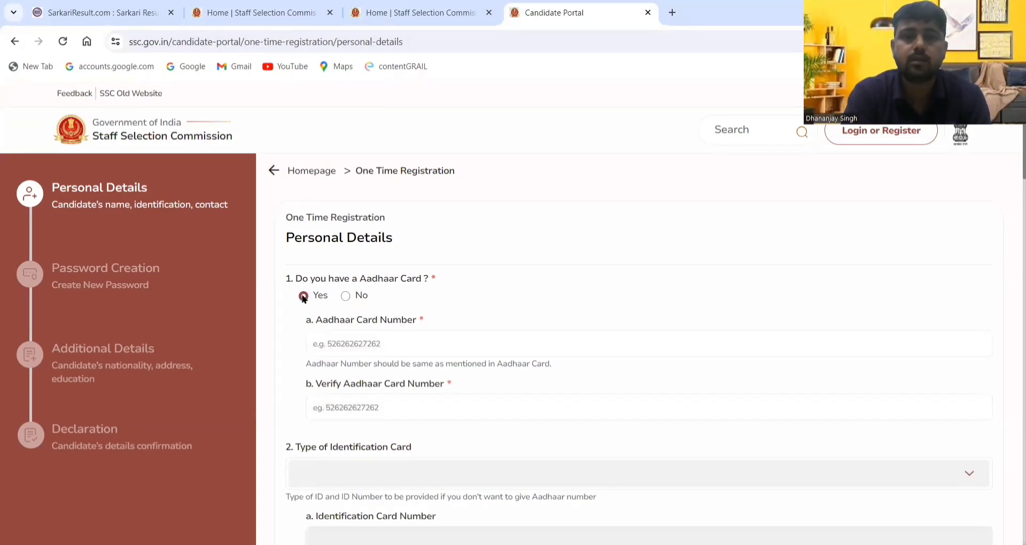
{"action": "left_click", "coordinate": [334, 346]}
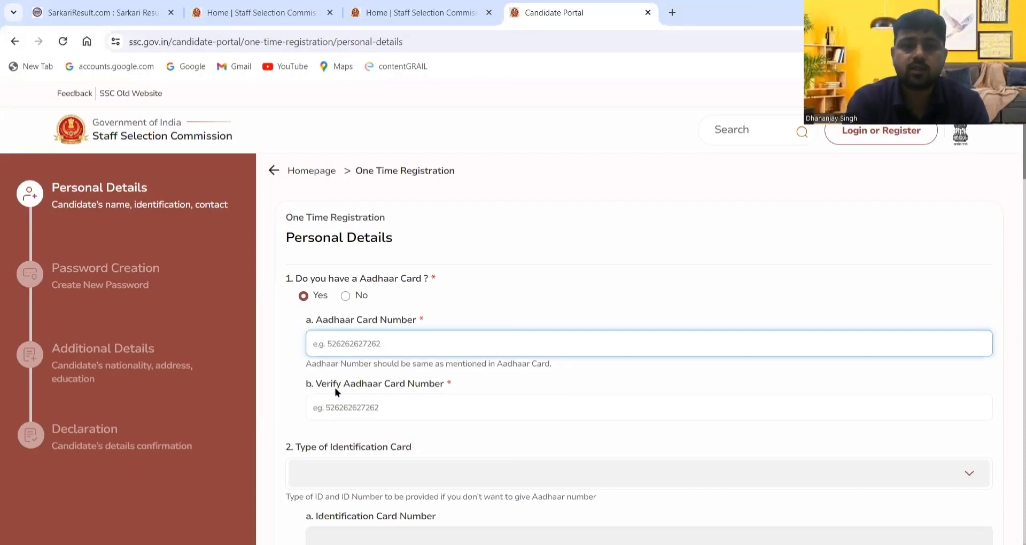
{"action": "left_click", "coordinate": [340, 405]}
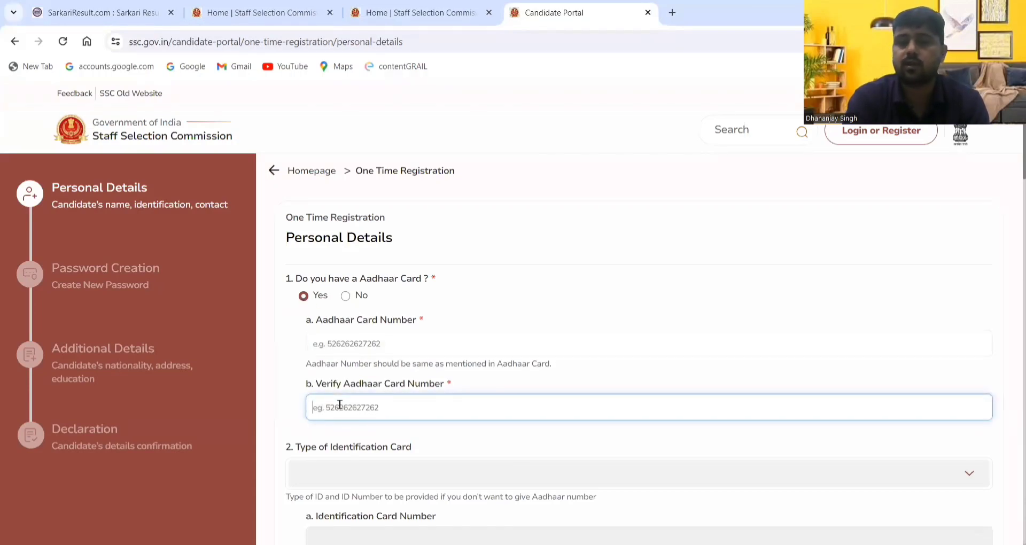
{"action": "left_click", "coordinate": [427, 462]}
{"action": "scroll", "coordinate": [428, 462], "scroll_direction": "down", "scroll_amount": 4}
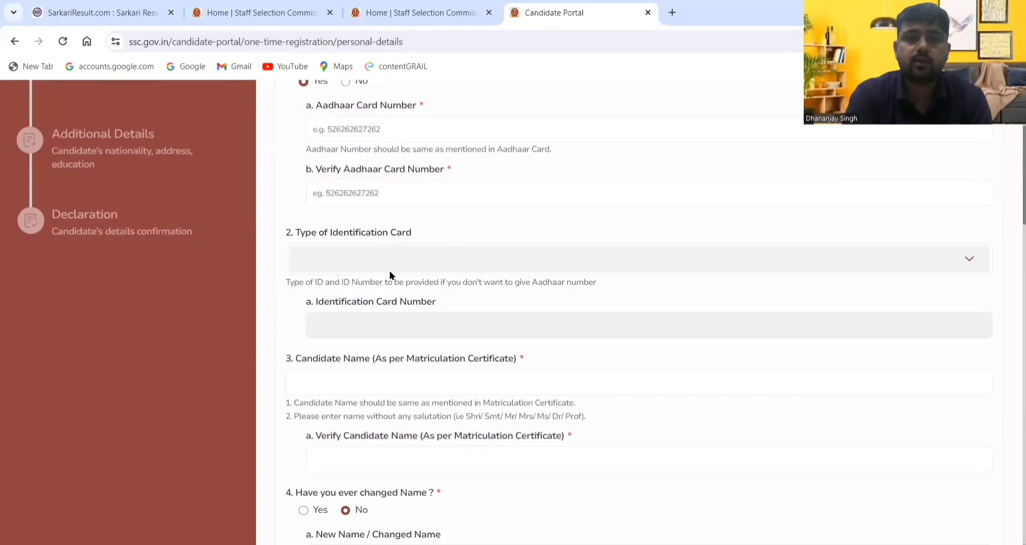
Step: Check the identification card types offered to candidates without an Aadhaar Card, and restore the Aadhaar answer to Yes
{"action": "left_click", "coordinate": [345, 83]}
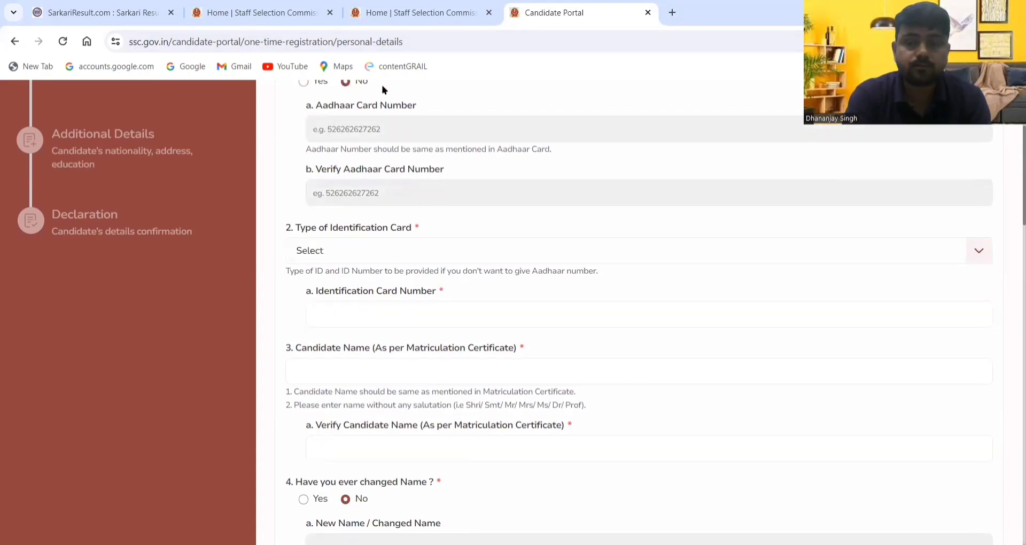
{"action": "scroll", "coordinate": [383, 90], "scroll_direction": "up", "scroll_amount": 1}
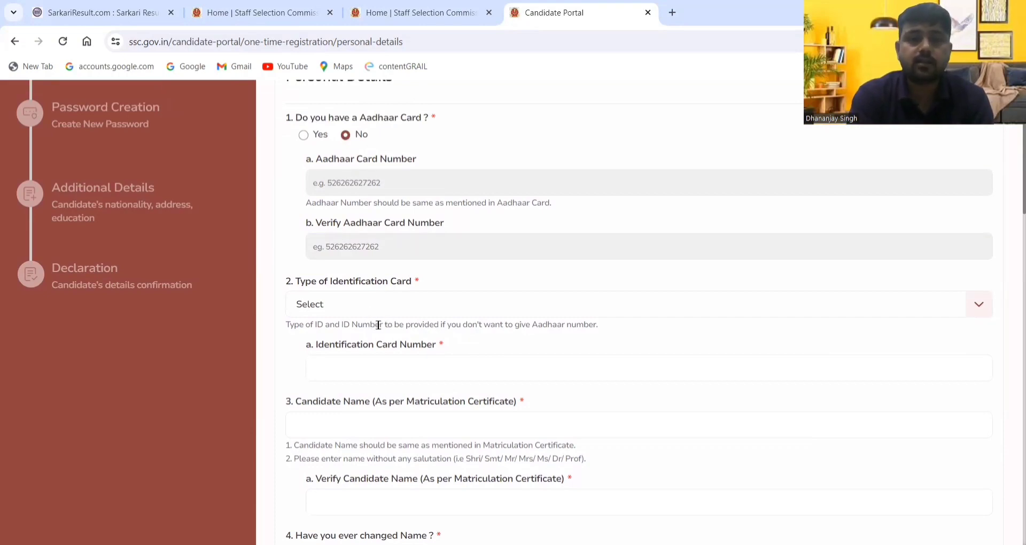
{"action": "left_click", "coordinate": [365, 366]}
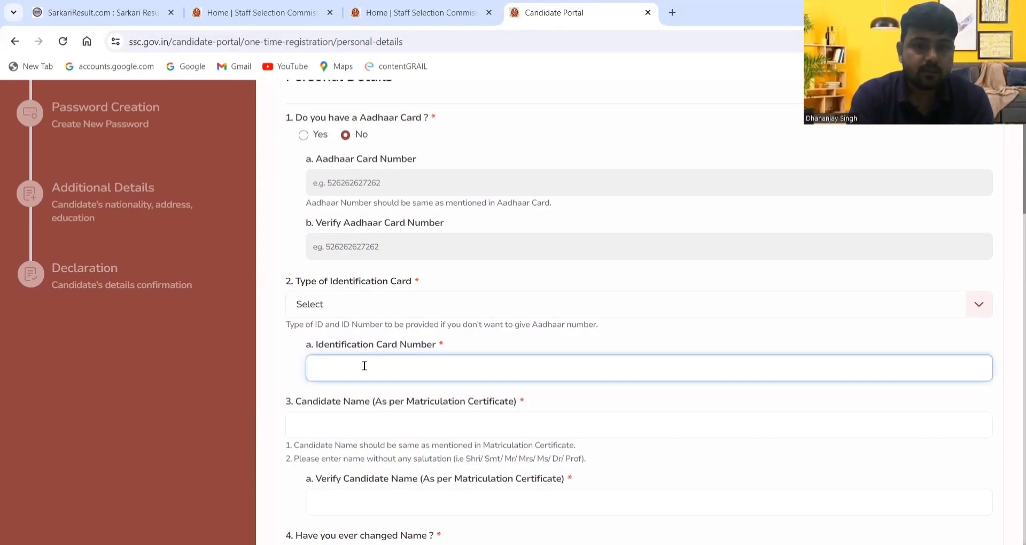
{"action": "left_click", "coordinate": [354, 307]}
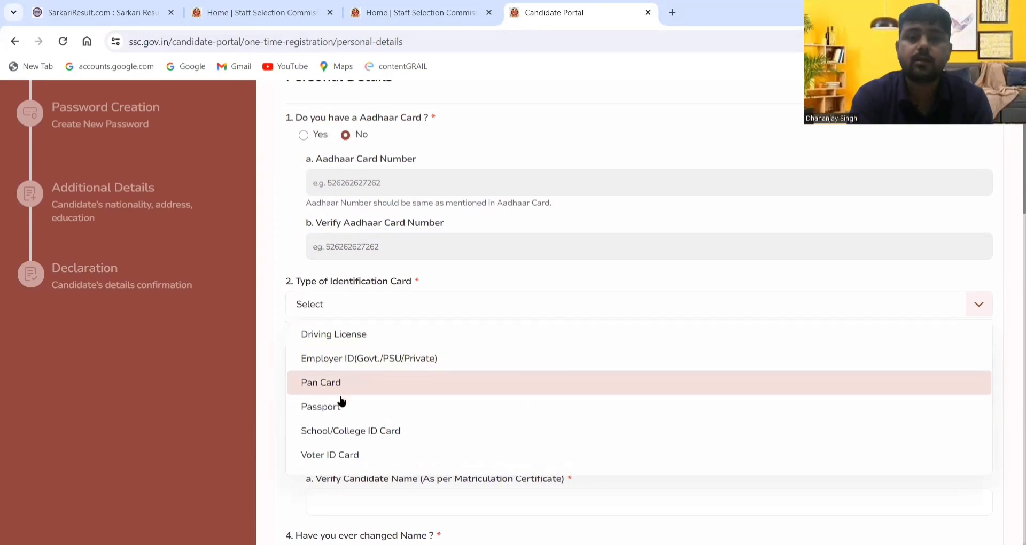
{"action": "left_click", "coordinate": [284, 319]}
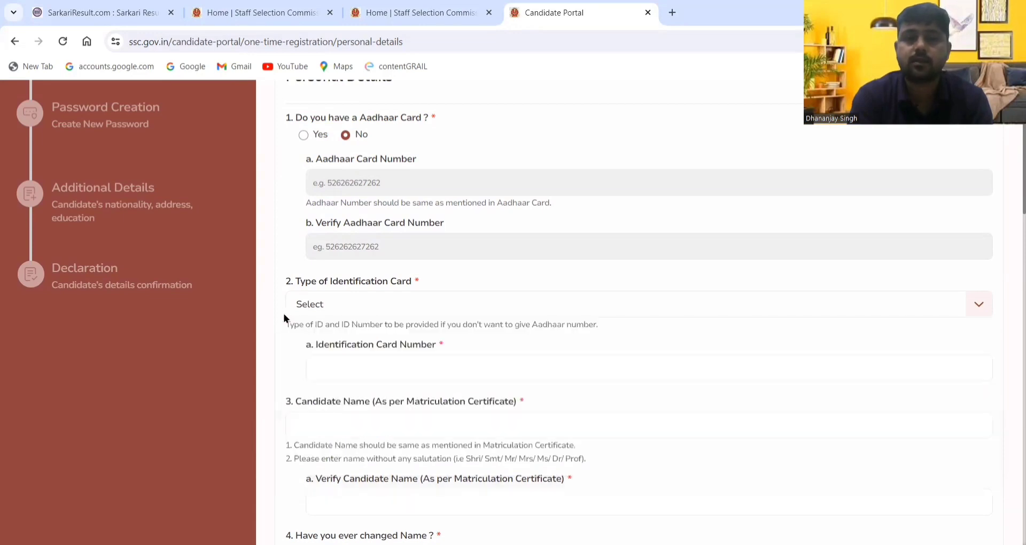
{"action": "left_click", "coordinate": [302, 136]}
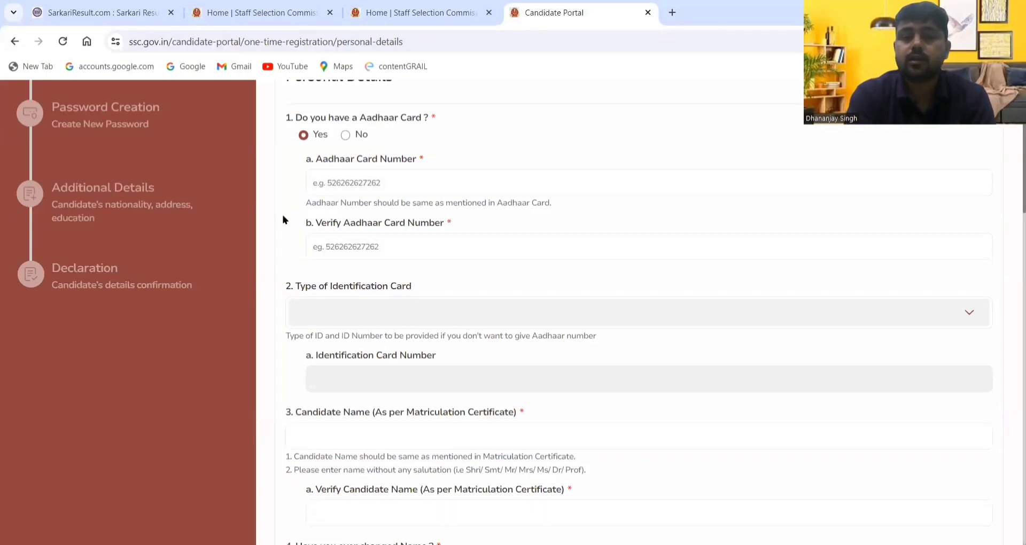
Step: Review the candidate name, changed name and gender fields, including the available gender options
{"action": "scroll", "coordinate": [283, 219], "scroll_direction": "down", "scroll_amount": 4}
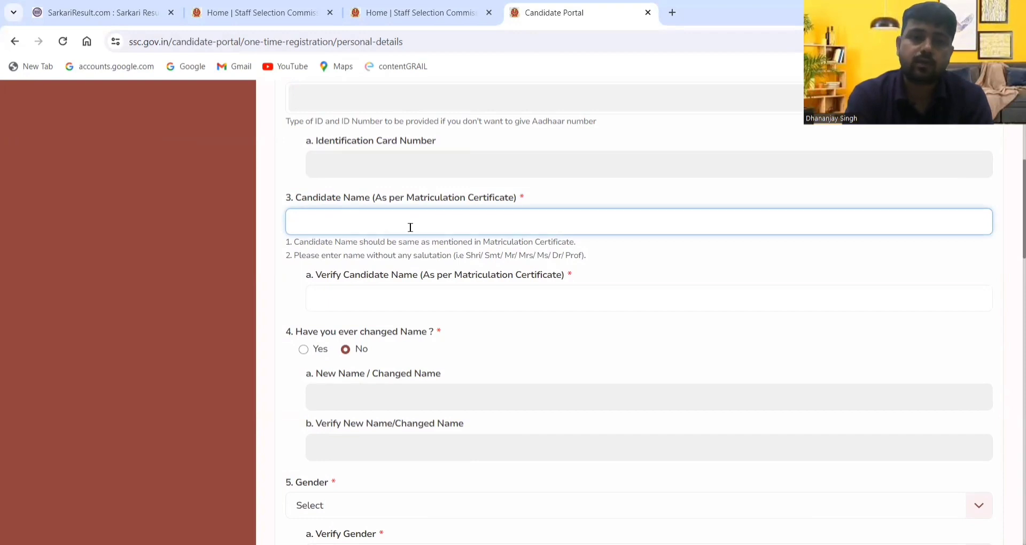
{"action": "left_click", "coordinate": [361, 298]}
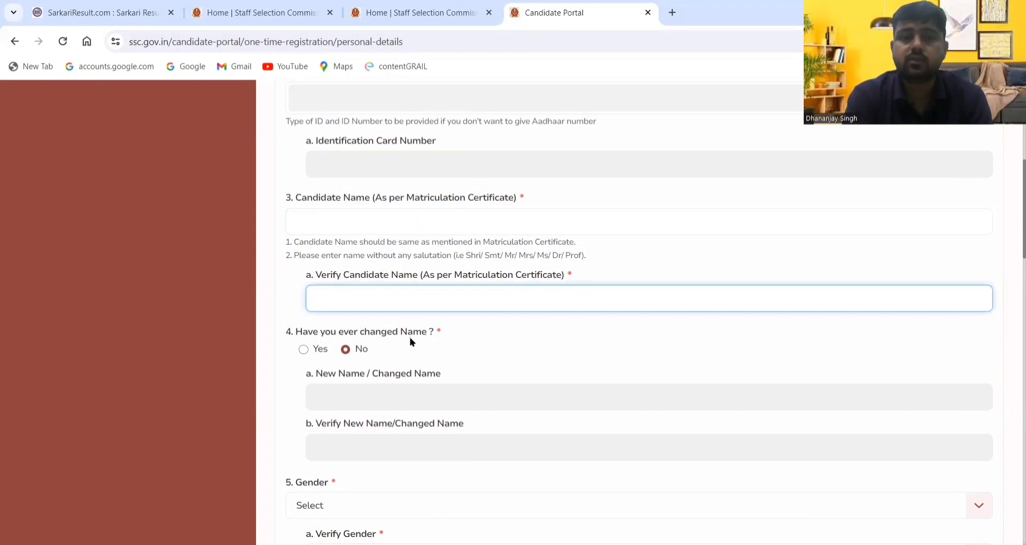
{"action": "left_click", "coordinate": [359, 359]}
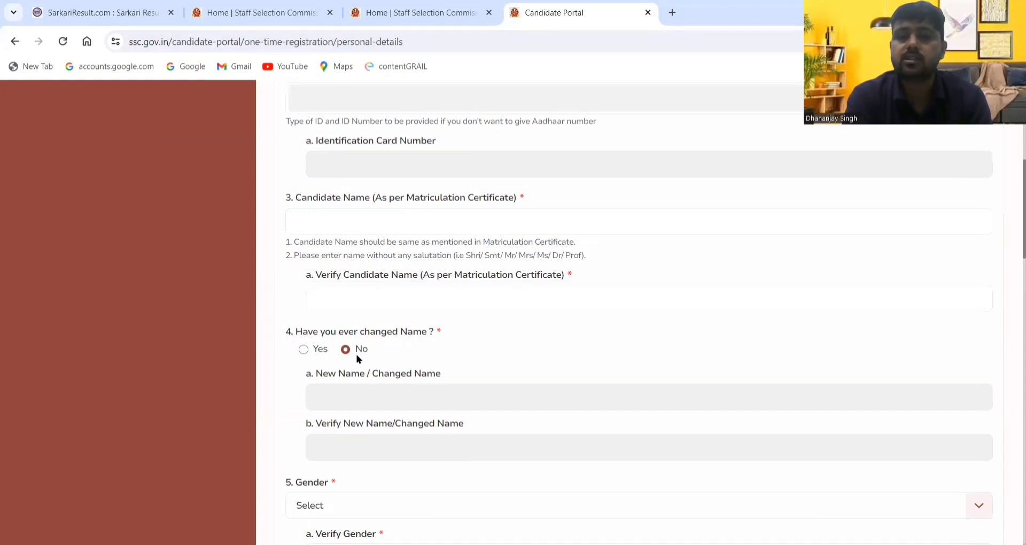
{"action": "scroll", "coordinate": [359, 360], "scroll_direction": "down", "scroll_amount": 3}
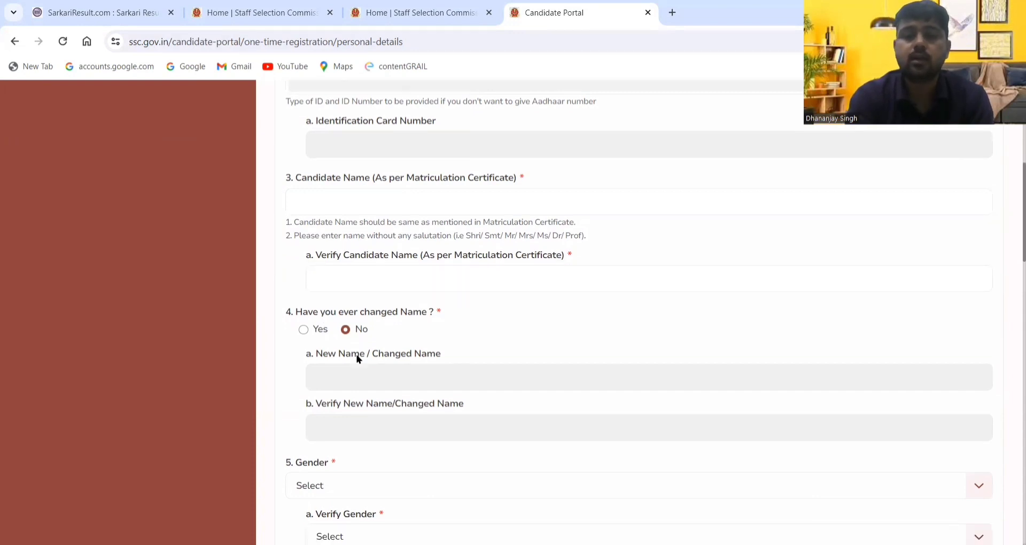
{"action": "scroll", "coordinate": [358, 359], "scroll_direction": "down", "scroll_amount": 1}
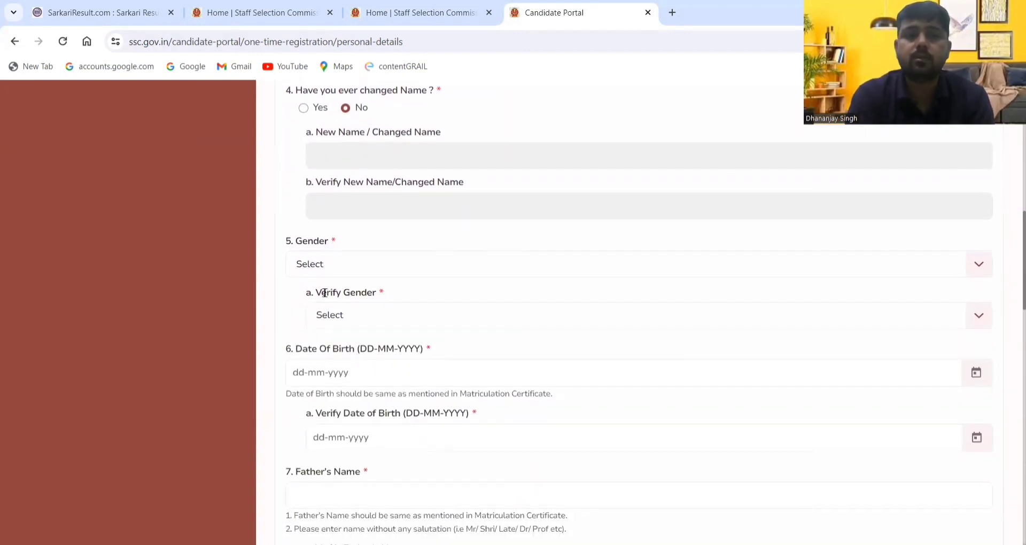
{"action": "left_click", "coordinate": [321, 262]}
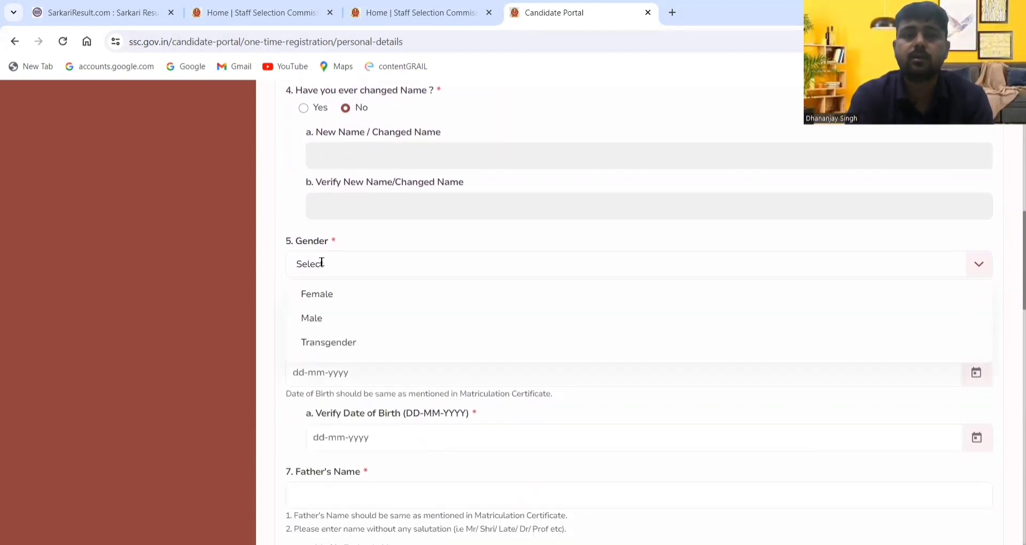
{"action": "left_click", "coordinate": [273, 283]}
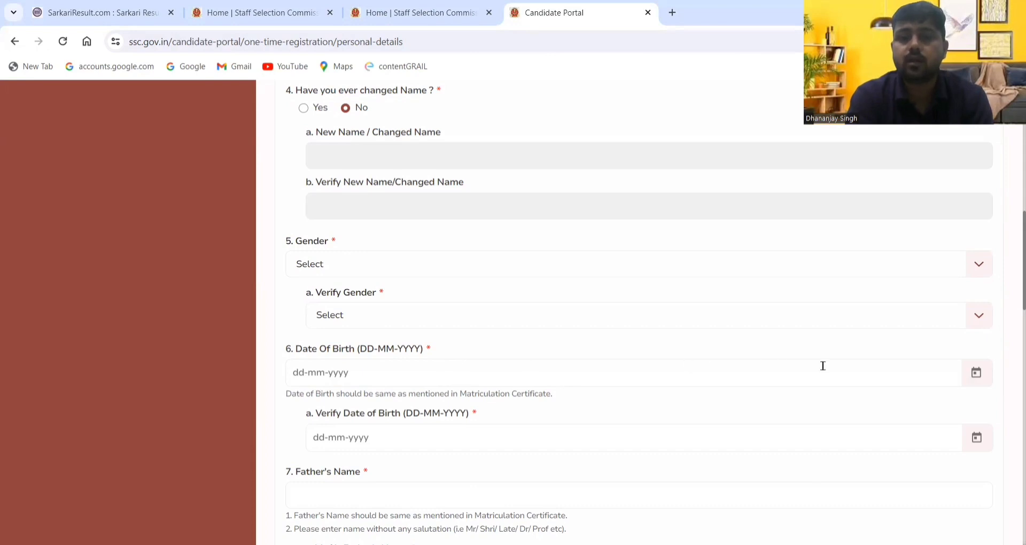
Step: Fill in the candidate's date of birth in question 6 using the calendar
{"action": "left_click", "coordinate": [978, 377]}
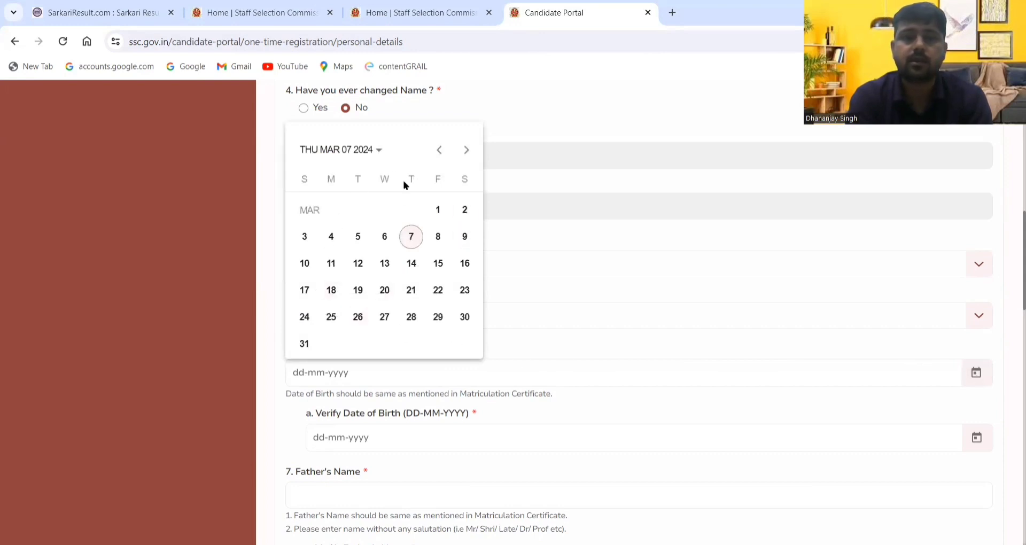
{"action": "left_click", "coordinate": [369, 152]}
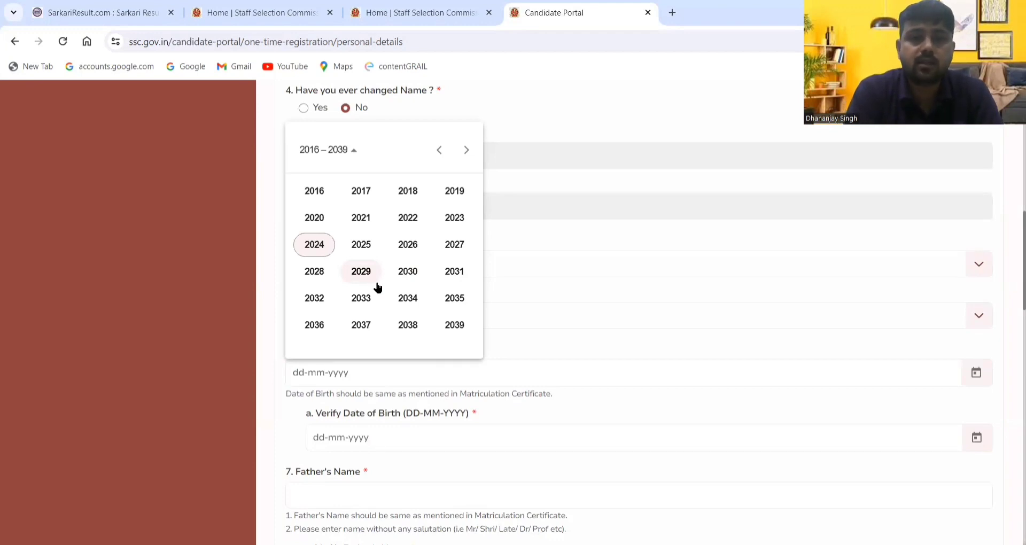
{"action": "left_click", "coordinate": [439, 151]}
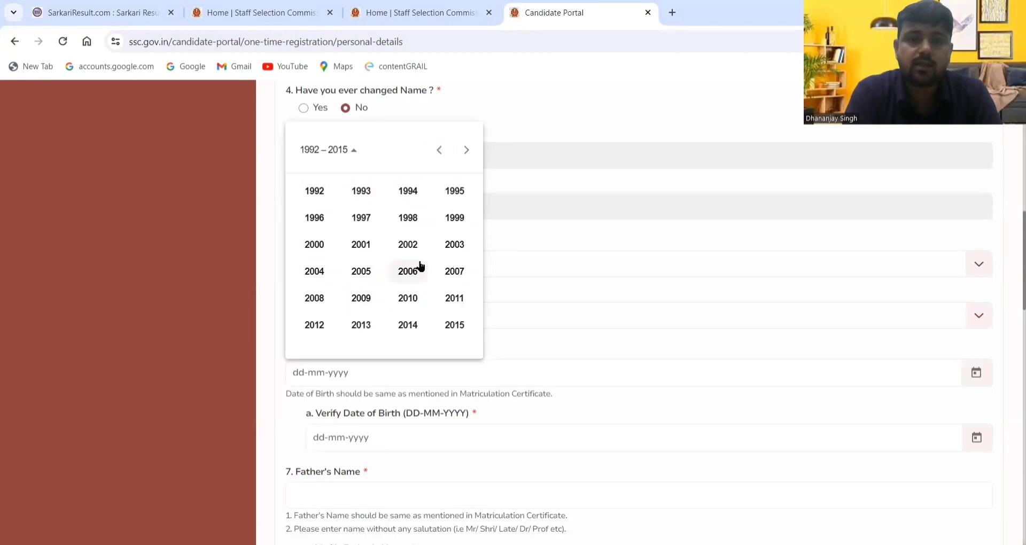
{"action": "left_click", "coordinate": [410, 218]}
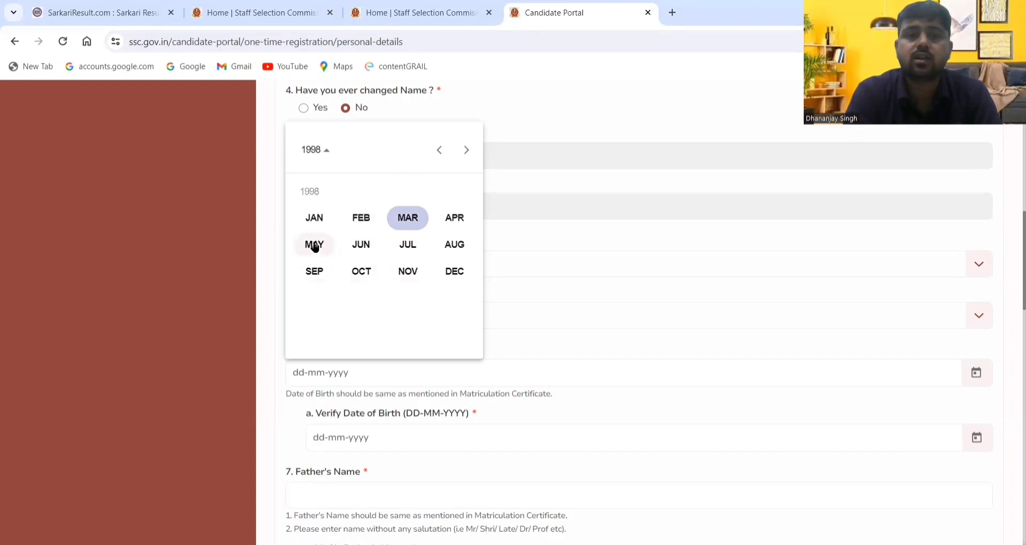
{"action": "left_click", "coordinate": [455, 219]}
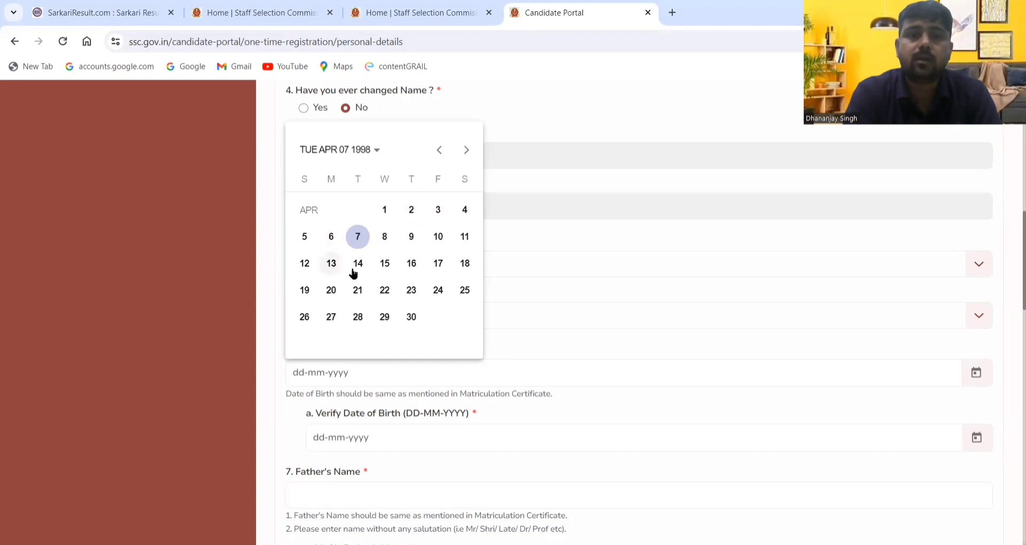
{"action": "left_click", "coordinate": [385, 264]}
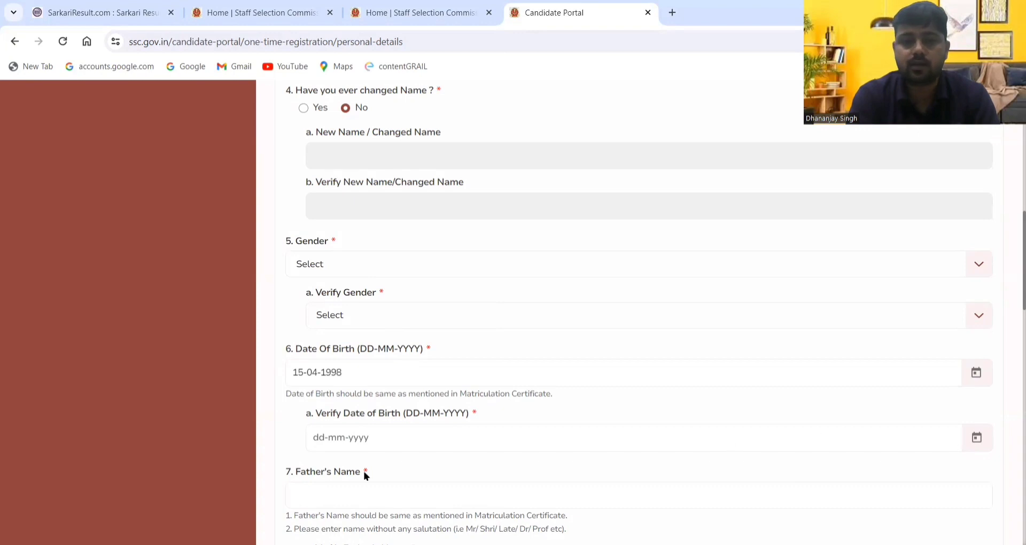
{"action": "left_click_drag", "start_coordinate": [281, 469], "coordinate": [291, 482]}
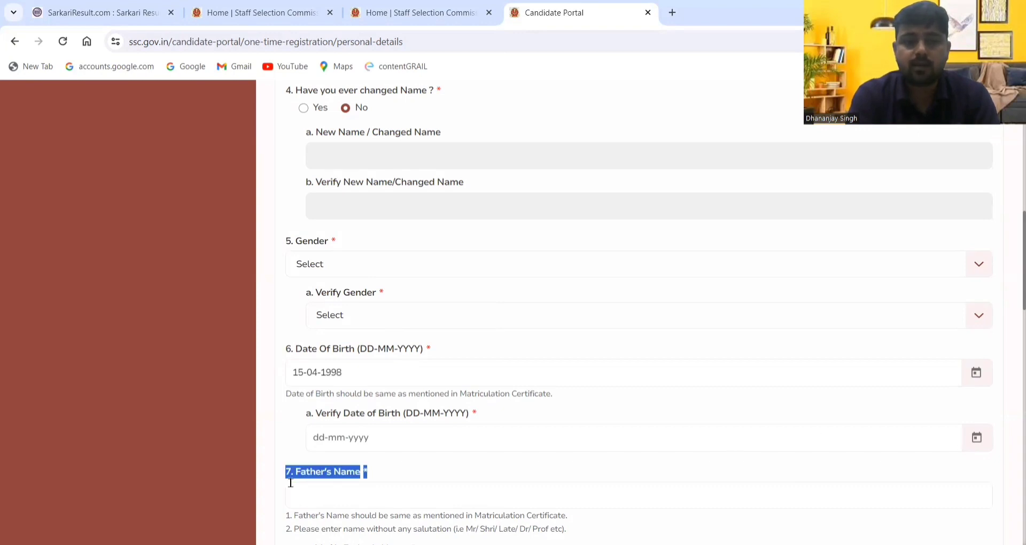
{"action": "left_click", "coordinate": [290, 486]}
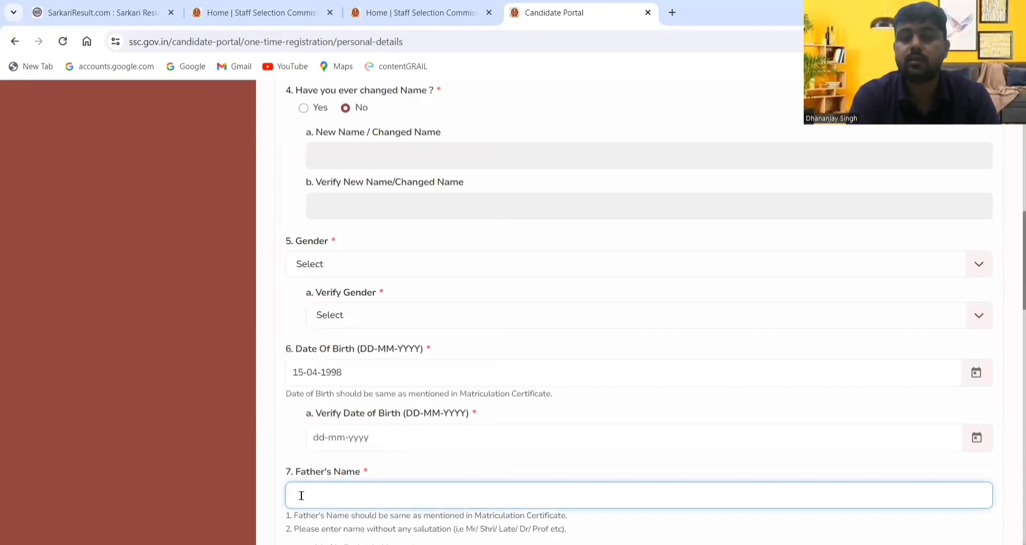
{"action": "left_click", "coordinate": [431, 470]}
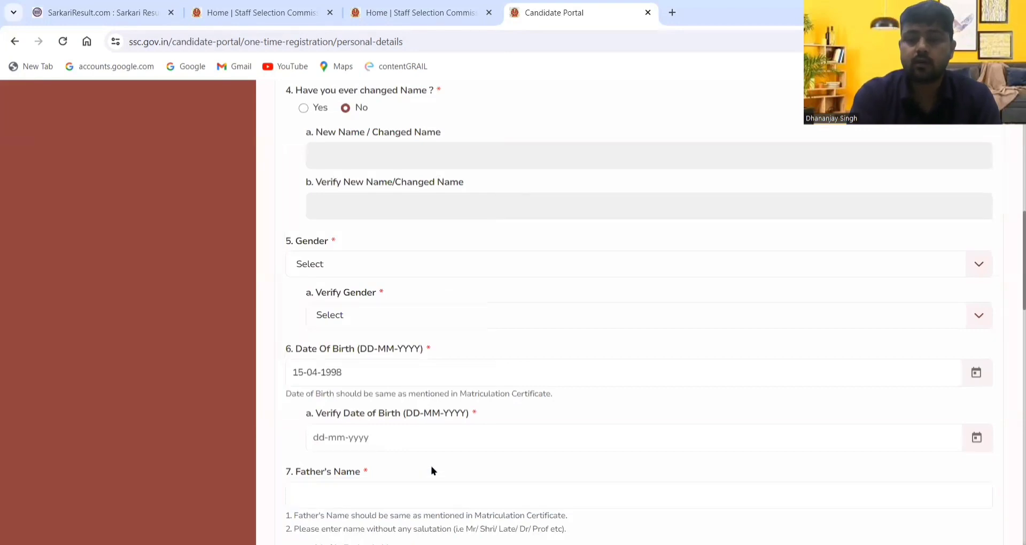
Step: Review the date of birth verification, father's name and mother's name fields in questions 6 to 8
{"action": "scroll", "coordinate": [431, 470], "scroll_direction": "down", "scroll_amount": 2}
{"action": "scroll", "coordinate": [431, 466], "scroll_direction": "down", "scroll_amount": 4}
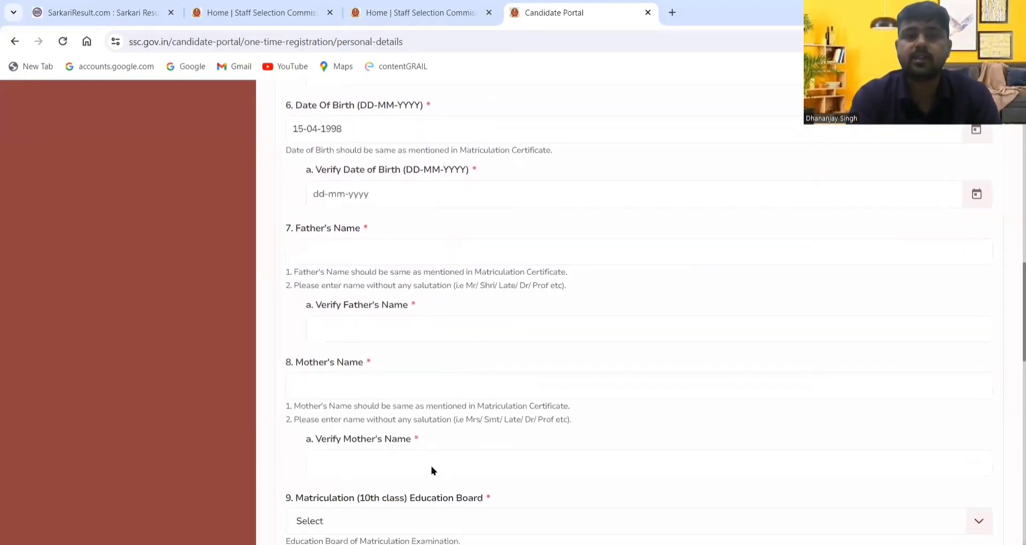
{"action": "left_click", "coordinate": [332, 367]}
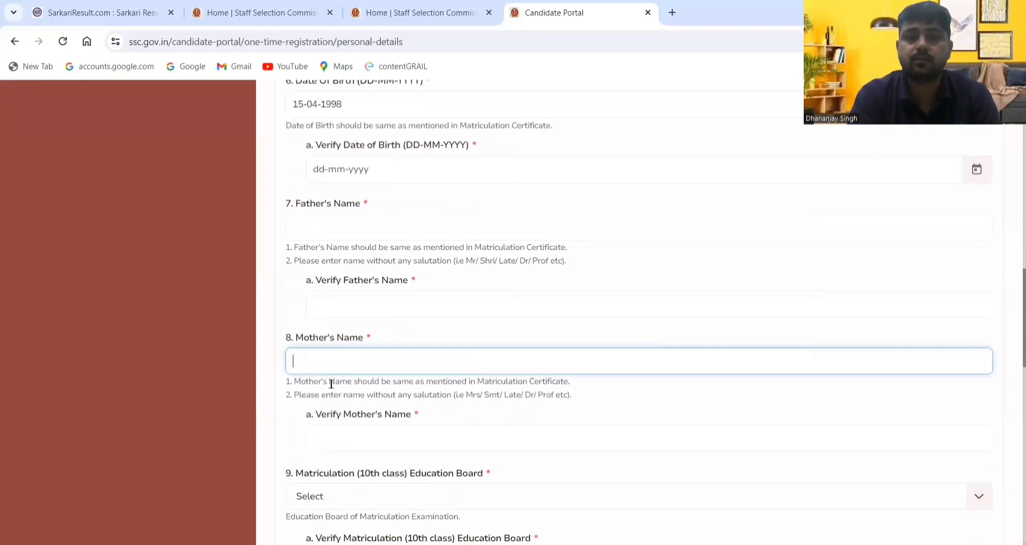
{"action": "left_click", "coordinate": [333, 433]}
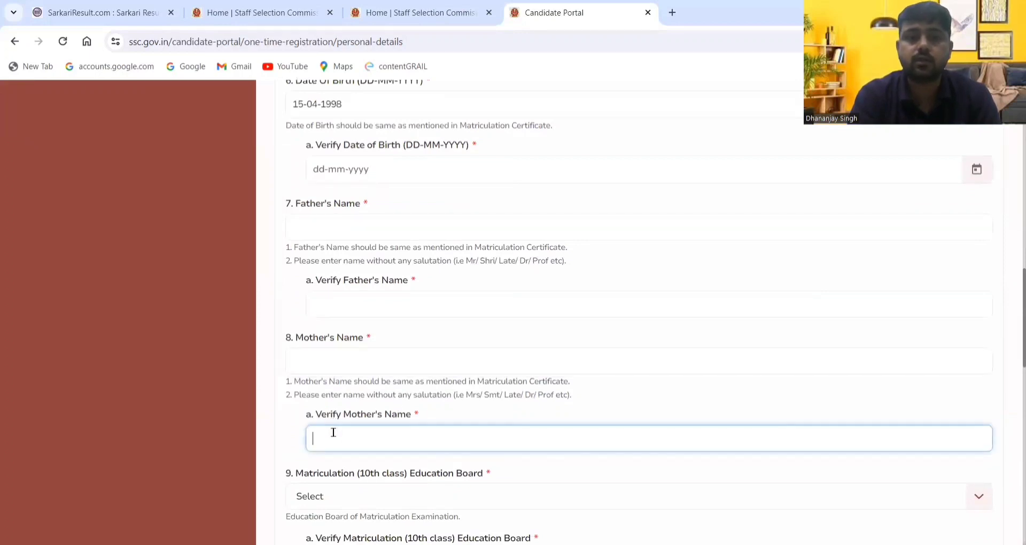
{"action": "left_click", "coordinate": [278, 464]}
Step: Check the Matriculation (10th class) Education Board choices in question 9 and its verification field
{"action": "scroll", "coordinate": [278, 464], "scroll_direction": "down", "scroll_amount": 1}
{"action": "scroll", "coordinate": [278, 464], "scroll_direction": "down", "scroll_amount": 3}
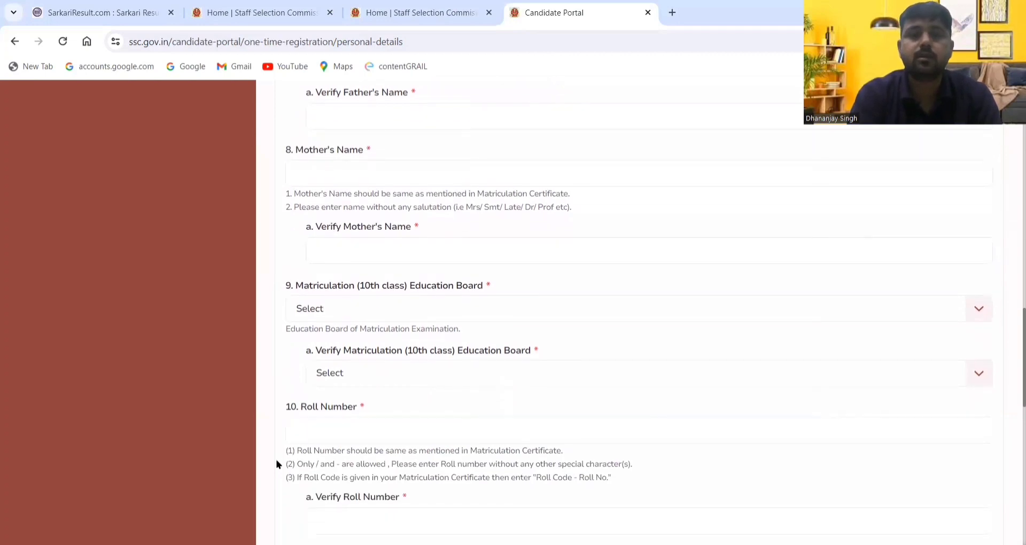
{"action": "left_click", "coordinate": [358, 312]}
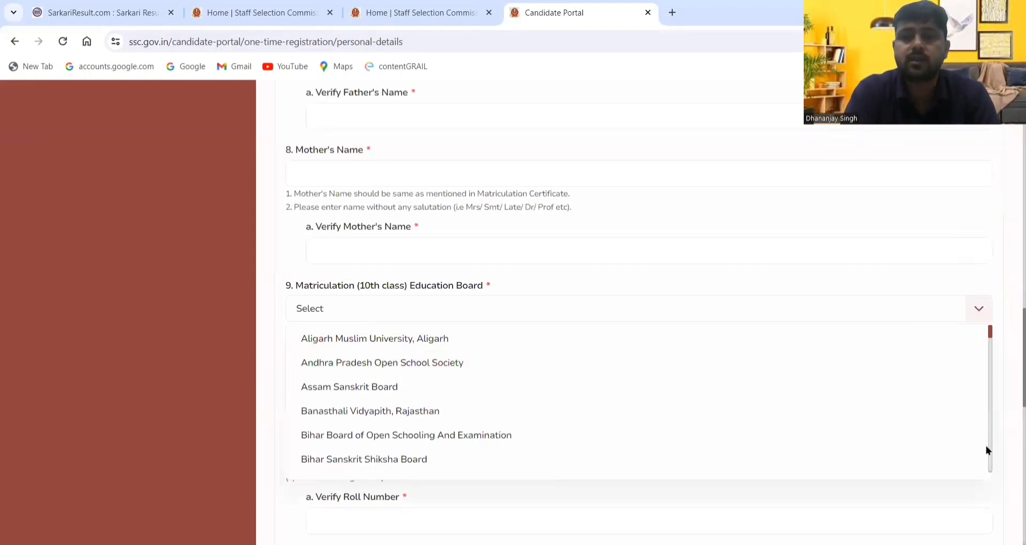
{"action": "left_click", "coordinate": [274, 295]}
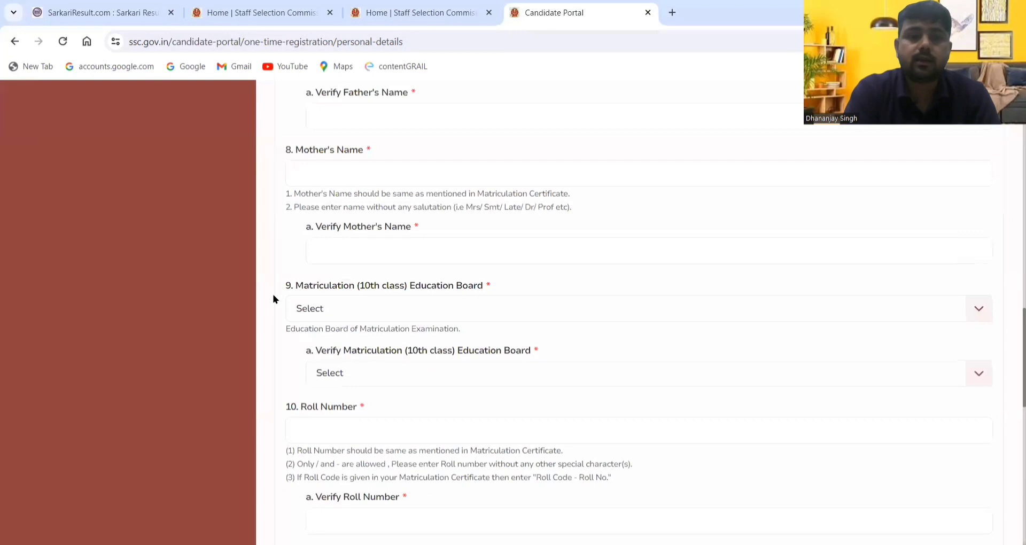
{"action": "left_click", "coordinate": [350, 378]}
{"action": "left_click", "coordinate": [280, 389]}
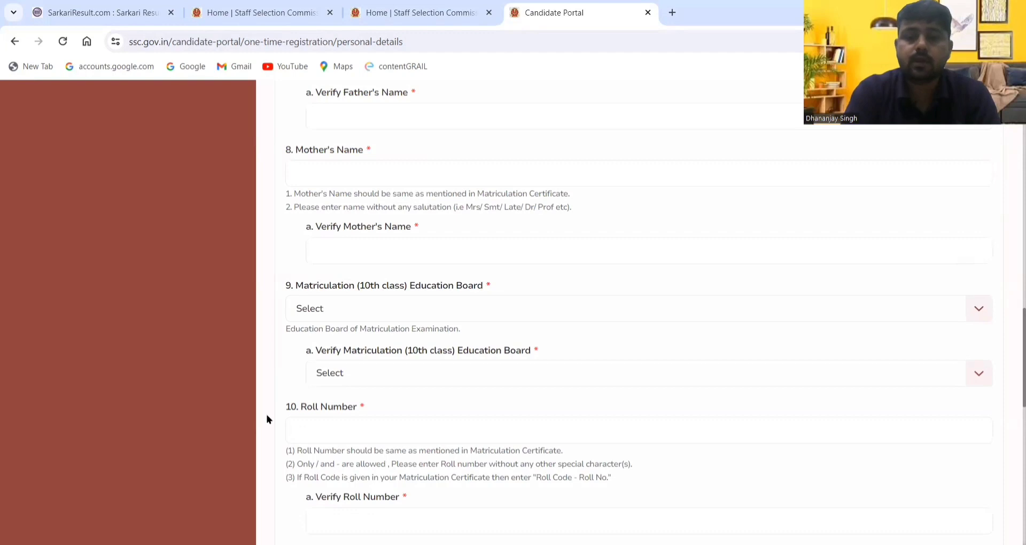
Step: Look over the matriculation roll number field, its entry rules and its verification field in question 10
{"action": "scroll", "coordinate": [268, 419], "scroll_direction": "down", "scroll_amount": 3}
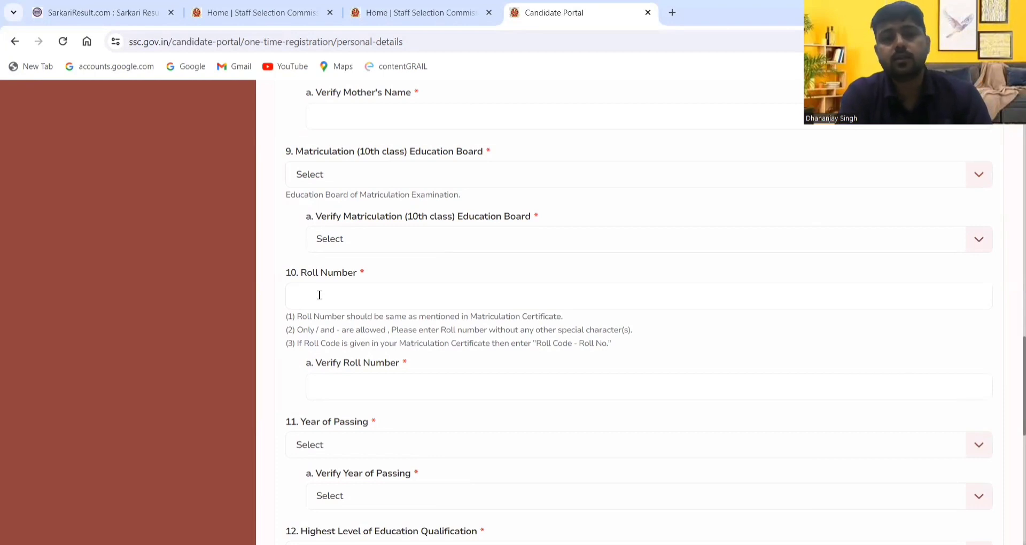
{"action": "left_click", "coordinate": [327, 381]}
{"action": "left_click", "coordinate": [290, 382]}
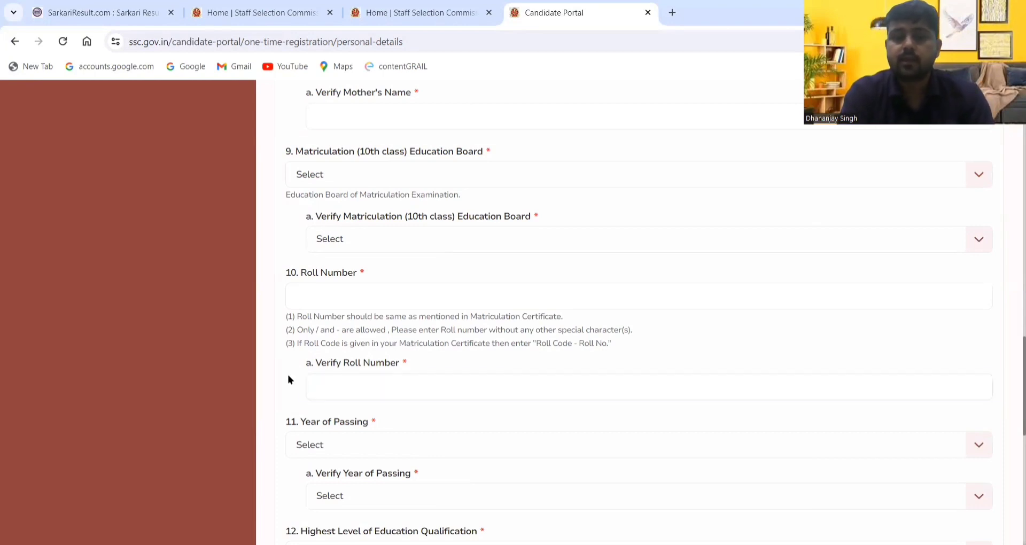
Step: Browse the years offered for the Year of Passing in question 11, leaving the answer unselected
{"action": "scroll", "coordinate": [289, 379], "scroll_direction": "down", "scroll_amount": 2}
{"action": "scroll", "coordinate": [289, 379], "scroll_direction": "down", "scroll_amount": 5}
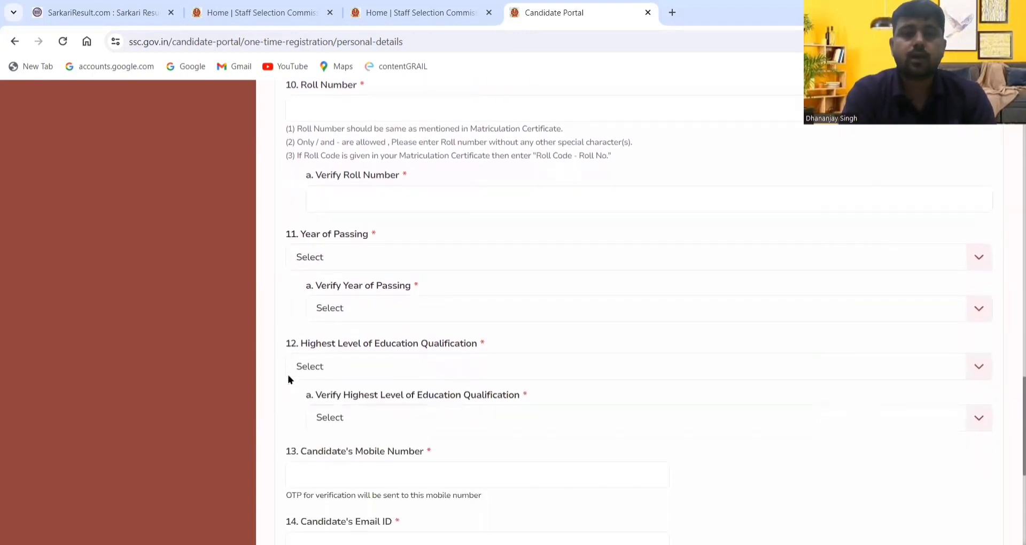
{"action": "left_click", "coordinate": [322, 256]}
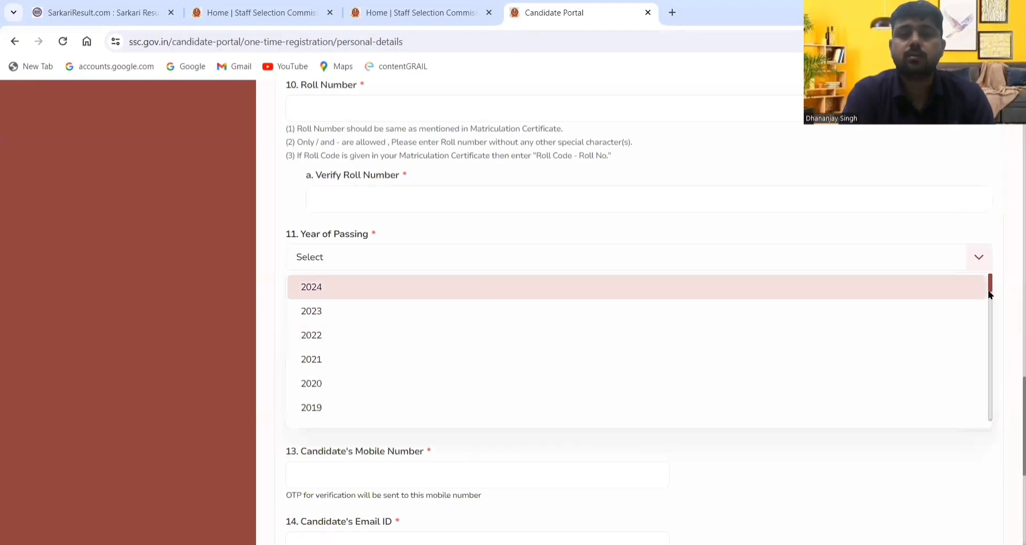
{"action": "left_click_drag", "start_coordinate": [990, 290], "coordinate": [997, 313]}
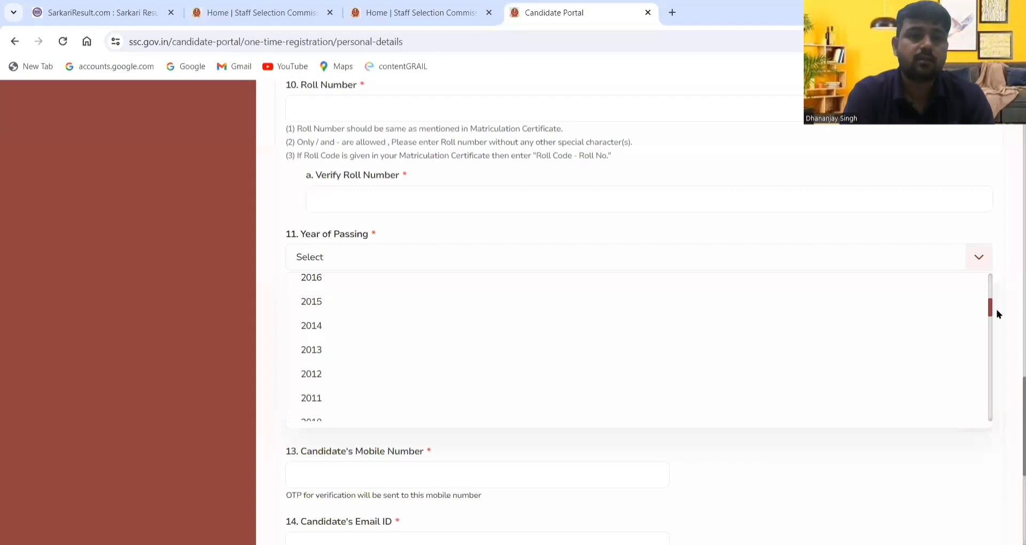
{"action": "left_click", "coordinate": [269, 295]}
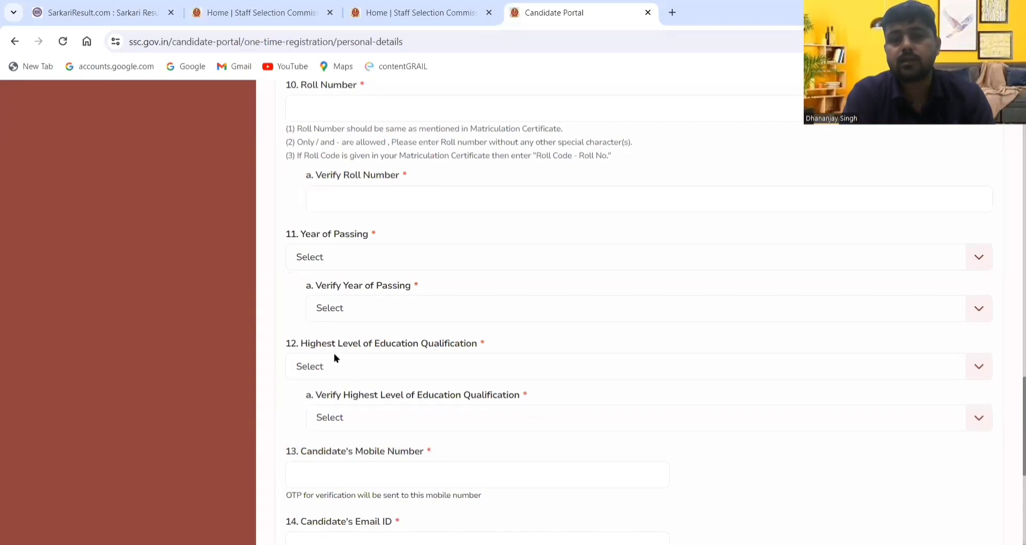
Step: Check the highest education qualification options and look over the candidate's mobile number and email ID fields
{"action": "left_click", "coordinate": [385, 369]}
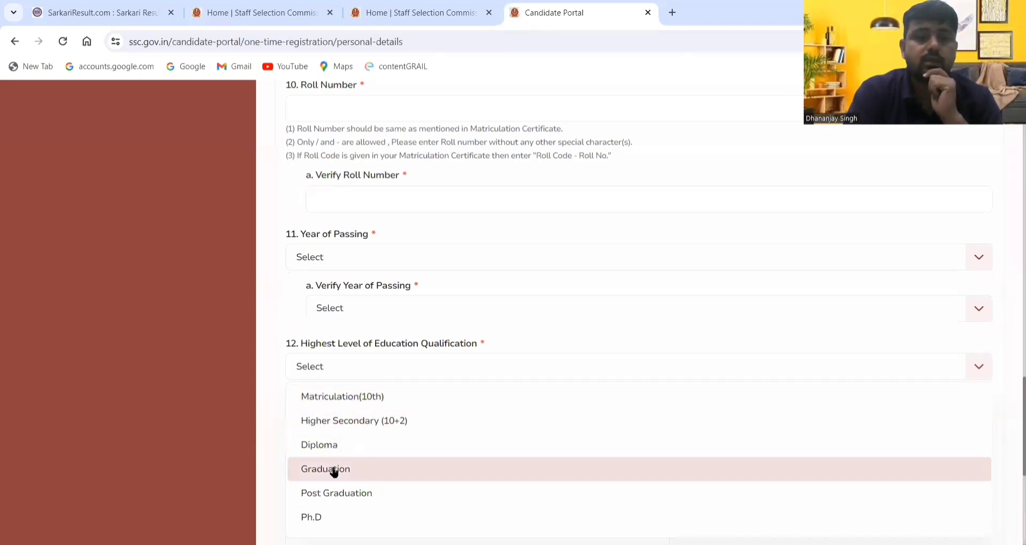
{"action": "left_click", "coordinate": [278, 445]}
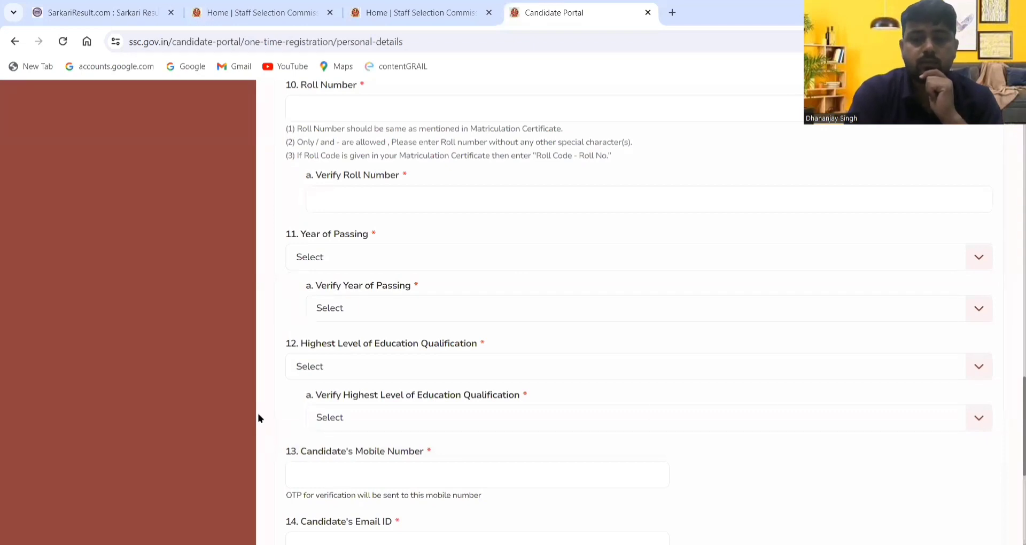
{"action": "scroll", "coordinate": [261, 419], "scroll_direction": "down", "scroll_amount": 3}
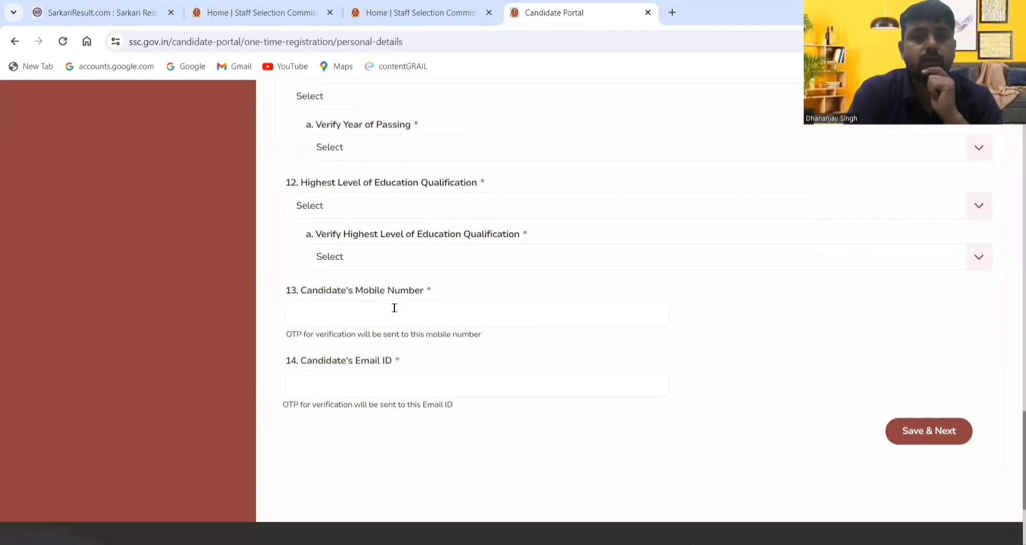
{"action": "left_click", "coordinate": [370, 315]}
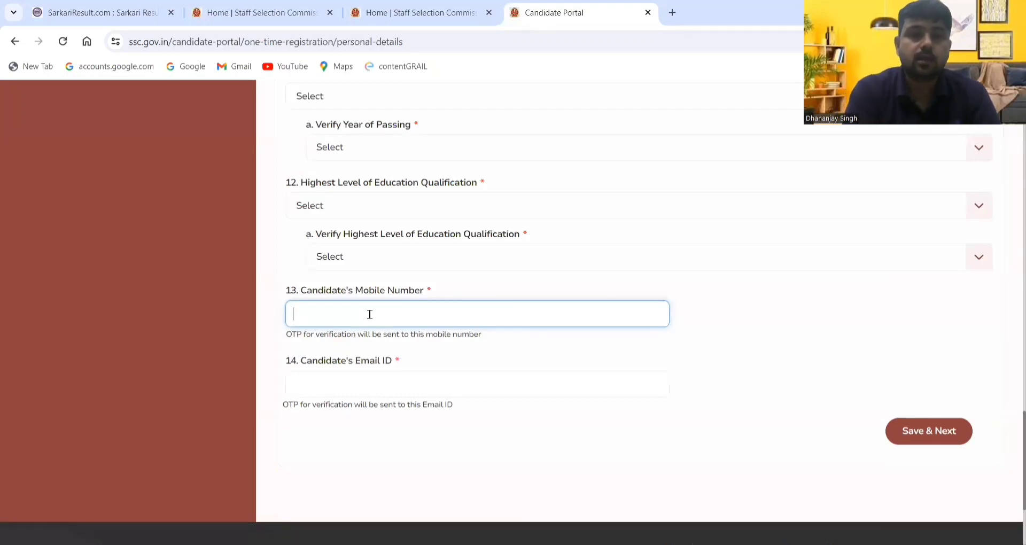
{"action": "left_click", "coordinate": [352, 386]}
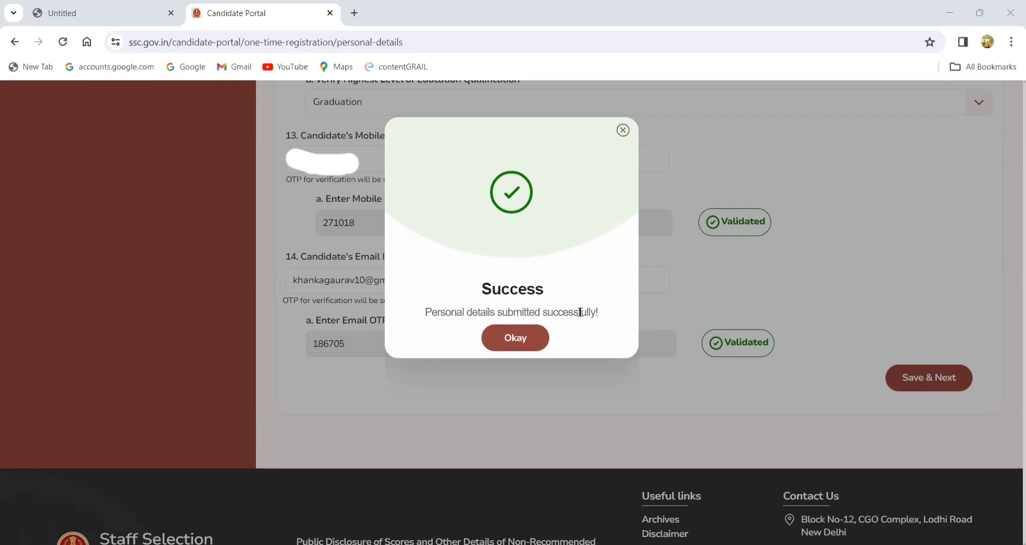
Step: Acknowledge the personal details submission and continue from the registration number page to password creation
{"action": "left_click", "coordinate": [519, 338]}
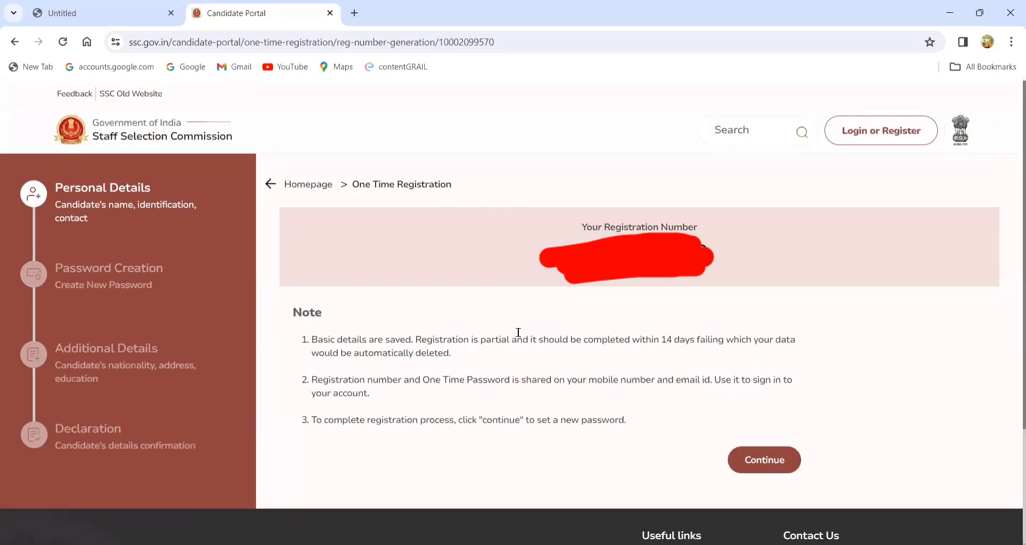
{"action": "left_click", "coordinate": [769, 466]}
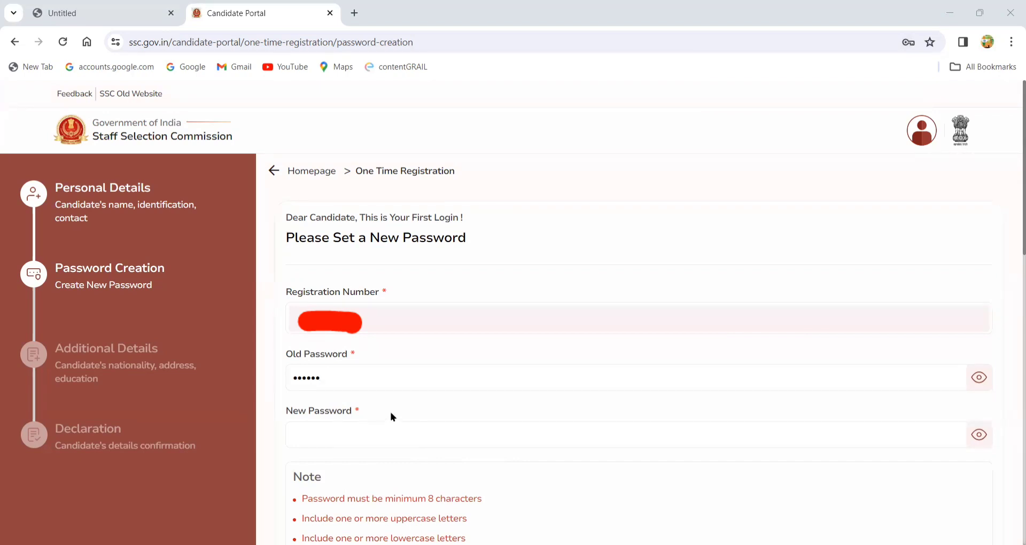
Step: Review the new password rules and the question choices offered for Security Question 1
{"action": "scroll", "coordinate": [393, 417], "scroll_direction": "down", "scroll_amount": 2}
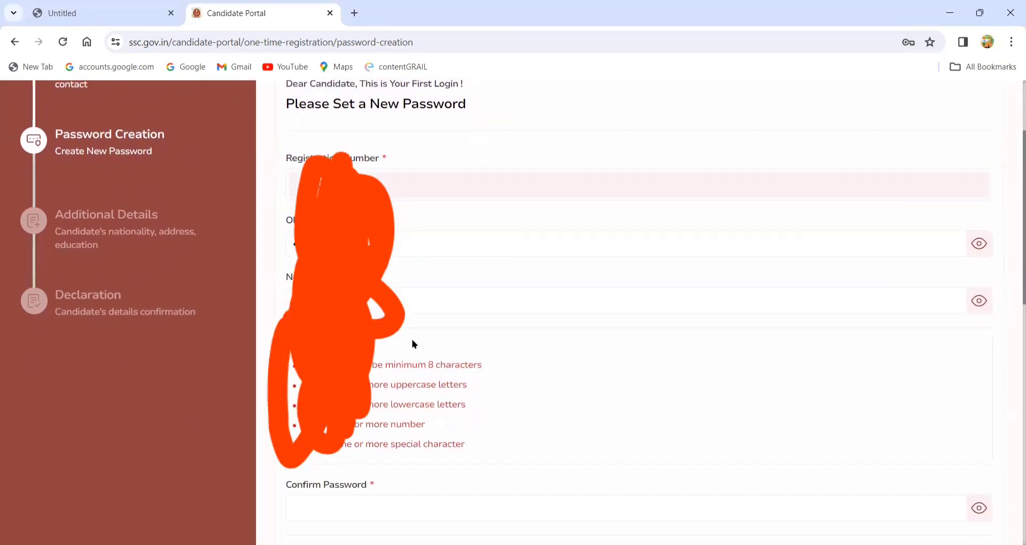
{"action": "scroll", "coordinate": [415, 347], "scroll_direction": "down", "scroll_amount": 2}
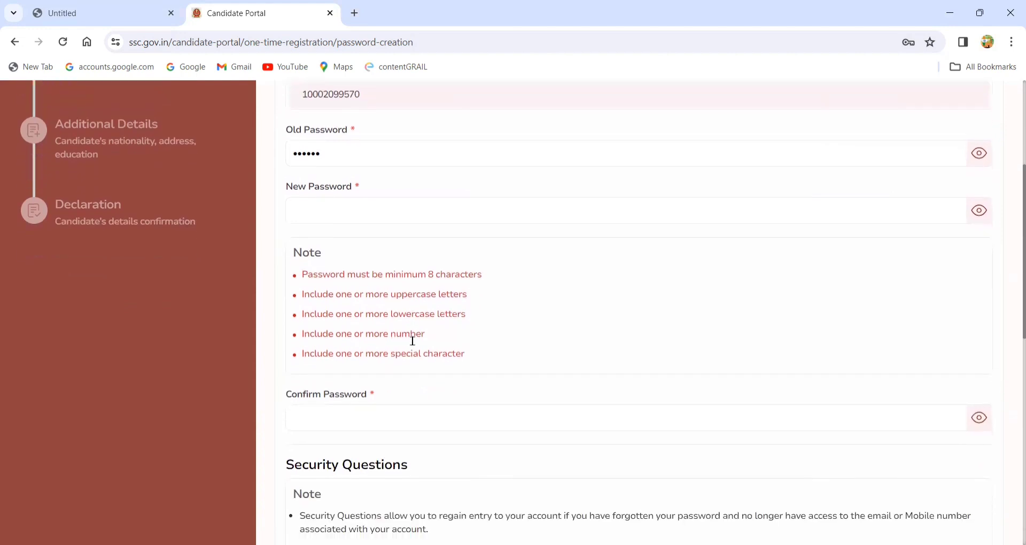
{"action": "scroll", "coordinate": [414, 347], "scroll_direction": "down", "scroll_amount": 3}
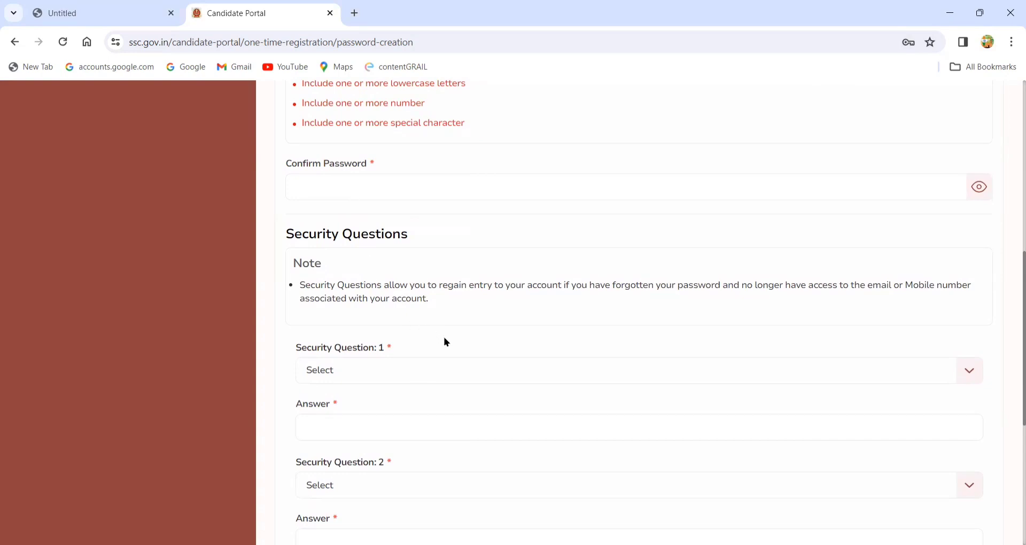
{"action": "scroll", "coordinate": [445, 341], "scroll_direction": "down", "scroll_amount": 3}
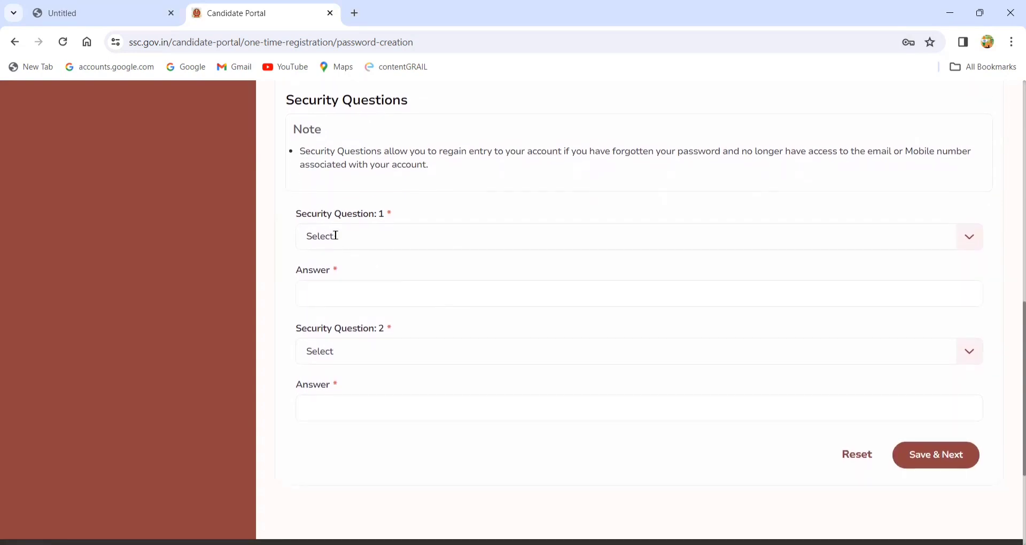
{"action": "left_click", "coordinate": [378, 242]}
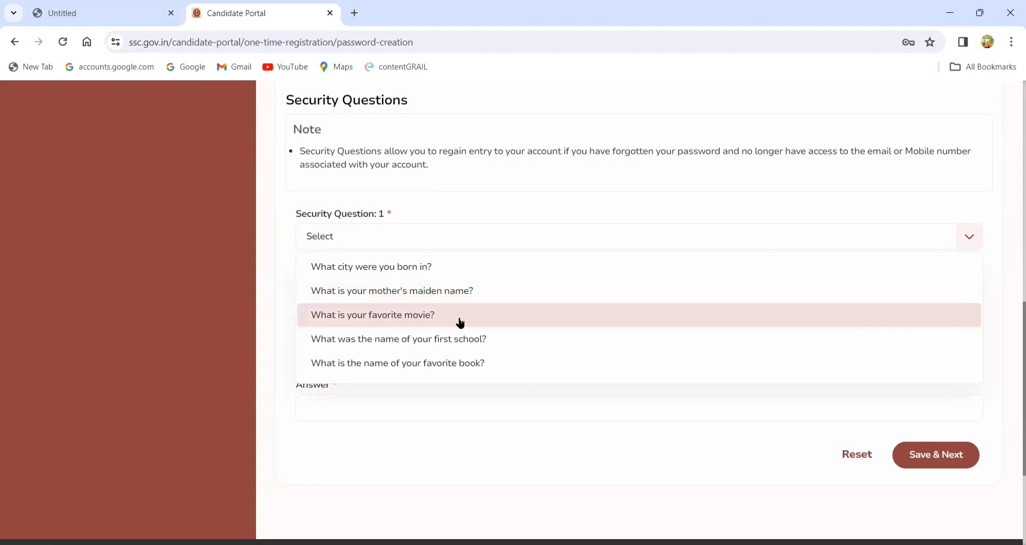
{"action": "left_click", "coordinate": [425, 439]}
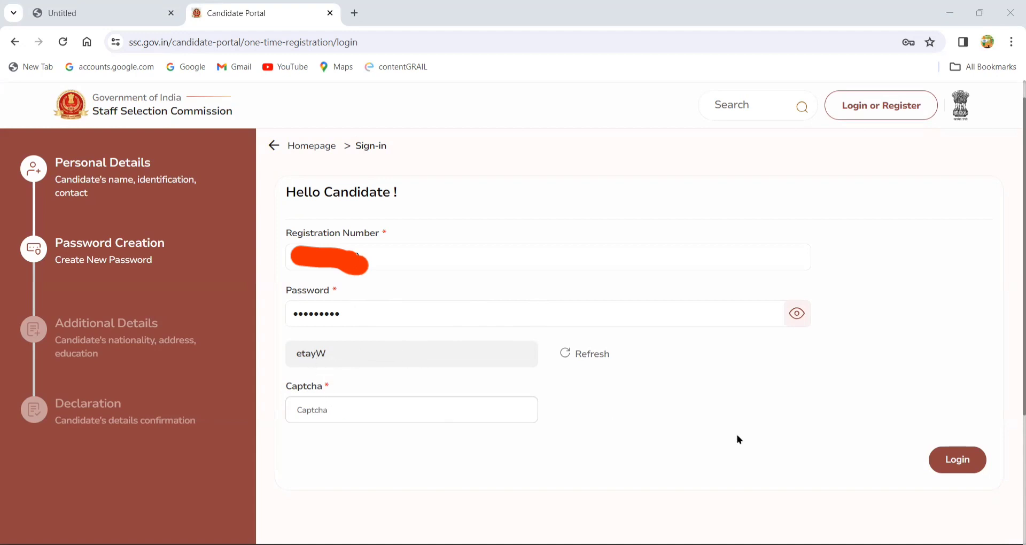
Step: Log in to the candidate account and check the category options in the Additional Details form
{"action": "left_click", "coordinate": [957, 461]}
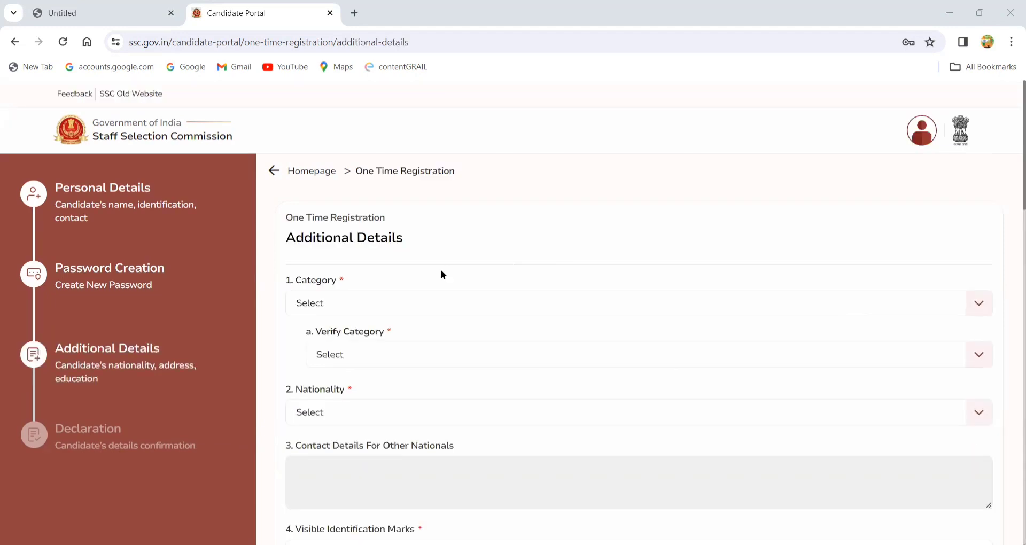
{"action": "left_click", "coordinate": [346, 305]}
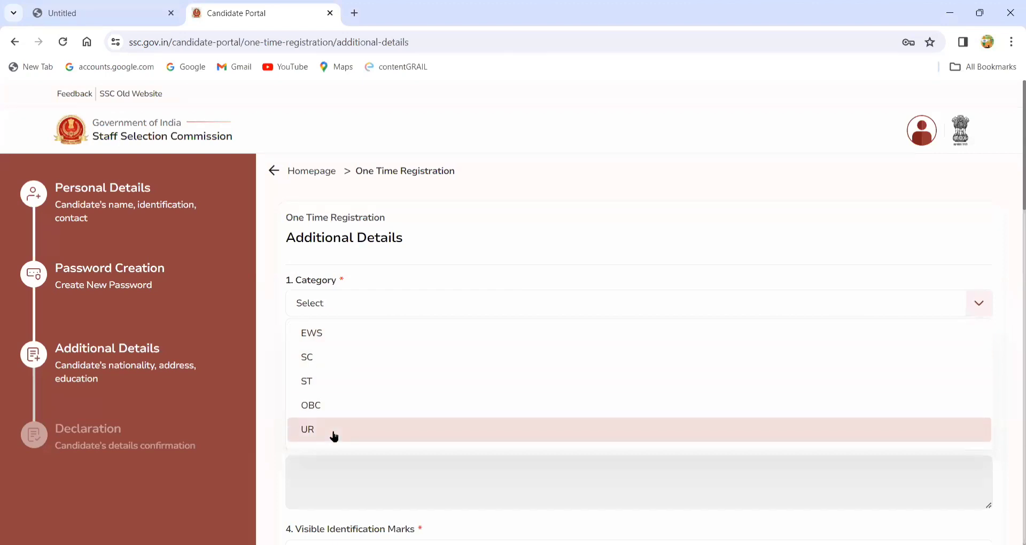
{"action": "left_click", "coordinate": [276, 340]}
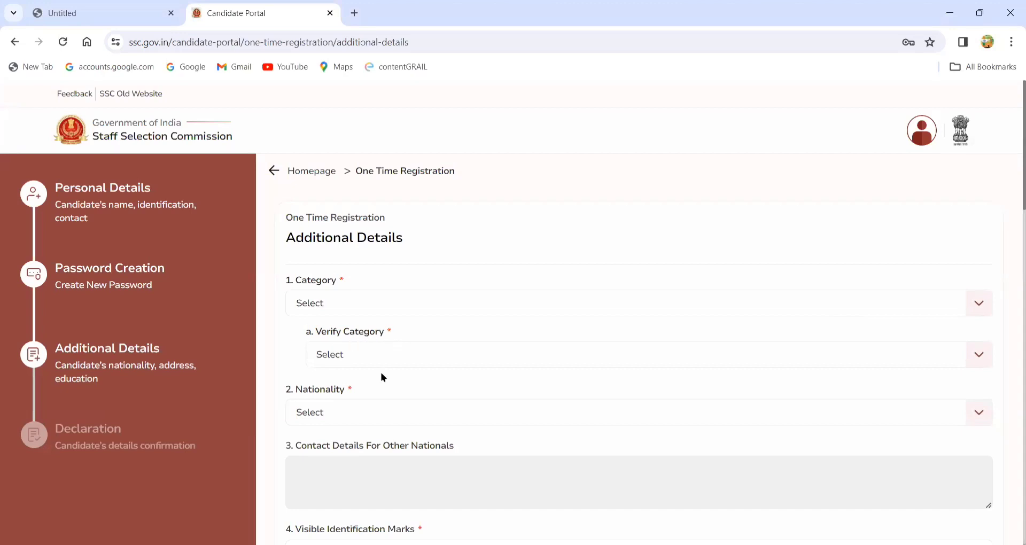
Step: Check the nationality options in question 2 of Additional Details, leaving the answer unselected
{"action": "left_click", "coordinate": [356, 419]}
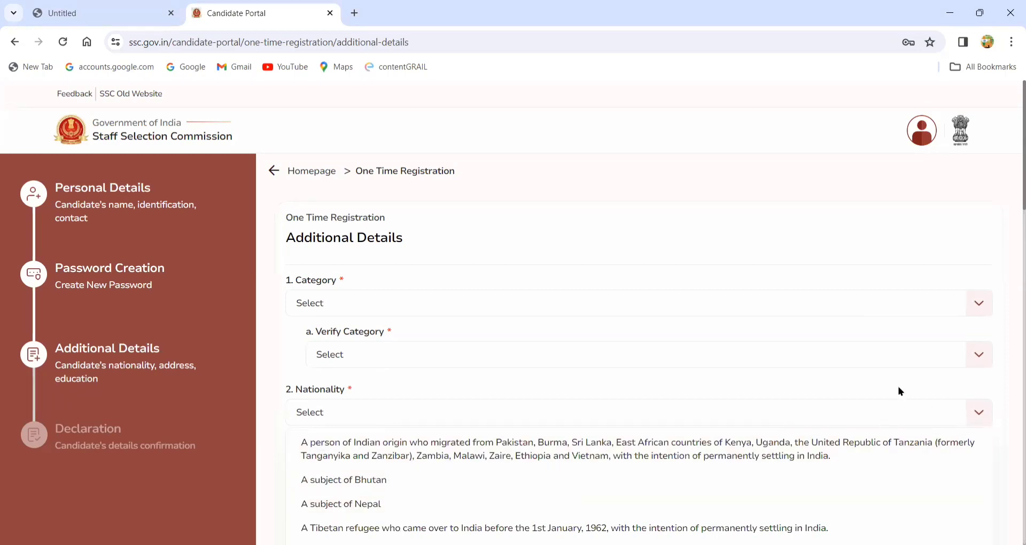
{"action": "scroll", "coordinate": [901, 392], "scroll_direction": "down", "scroll_amount": 3}
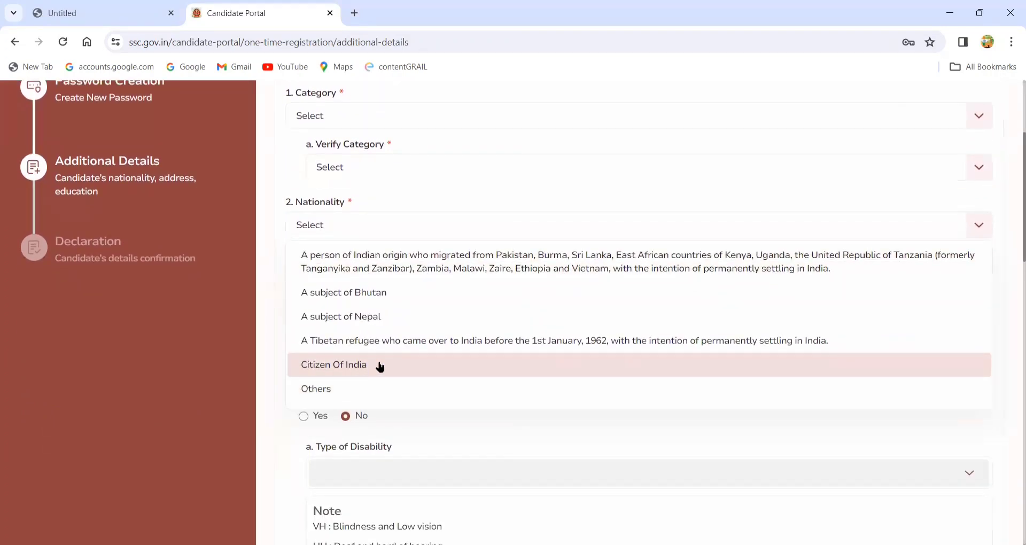
{"action": "left_click", "coordinate": [287, 436]}
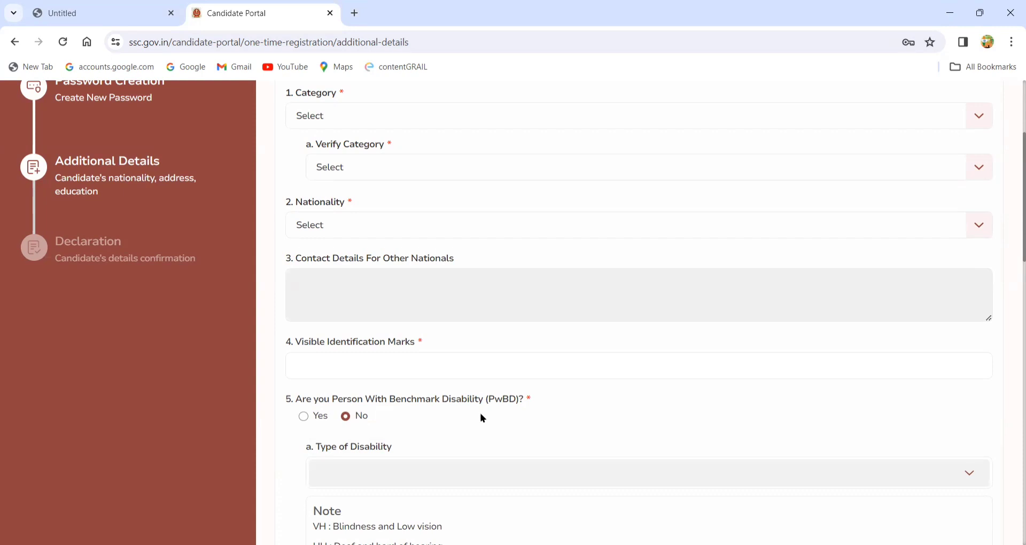
Step: Review the identification marks, benchmark disability, permanent address and present address sections of the Additional Details form
{"action": "scroll", "coordinate": [483, 419], "scroll_direction": "down", "scroll_amount": 3}
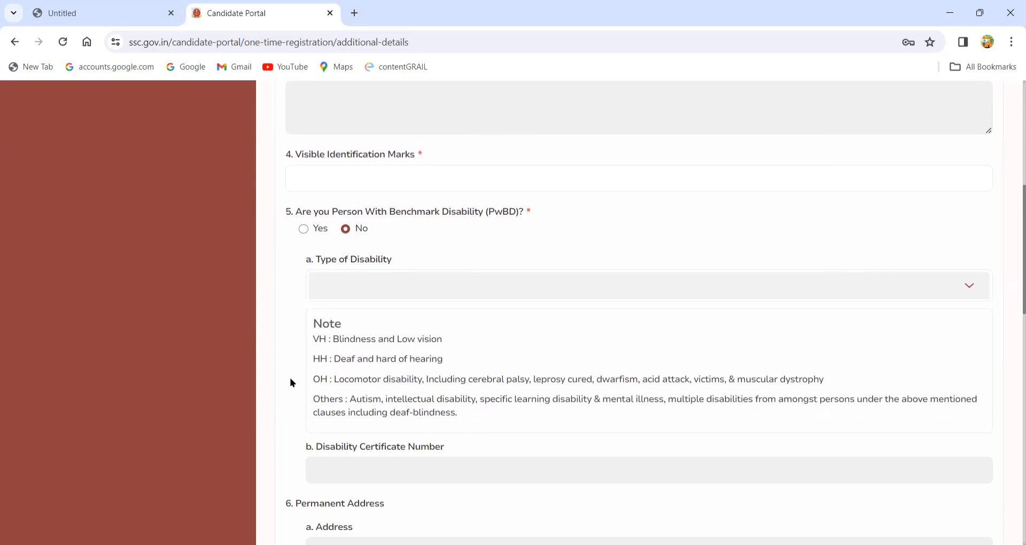
{"action": "scroll", "coordinate": [291, 383], "scroll_direction": "down", "scroll_amount": 5}
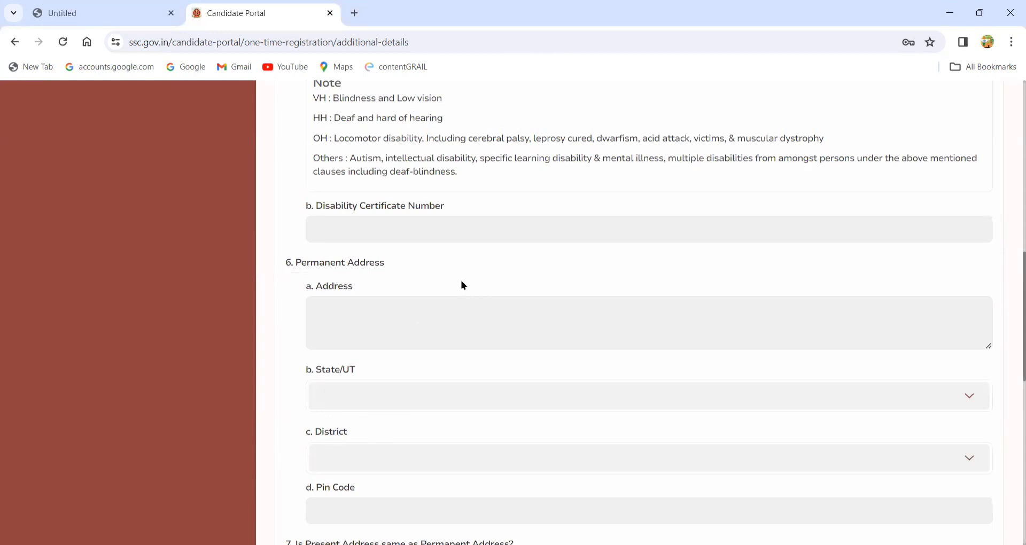
{"action": "scroll", "coordinate": [462, 283], "scroll_direction": "down", "scroll_amount": 5}
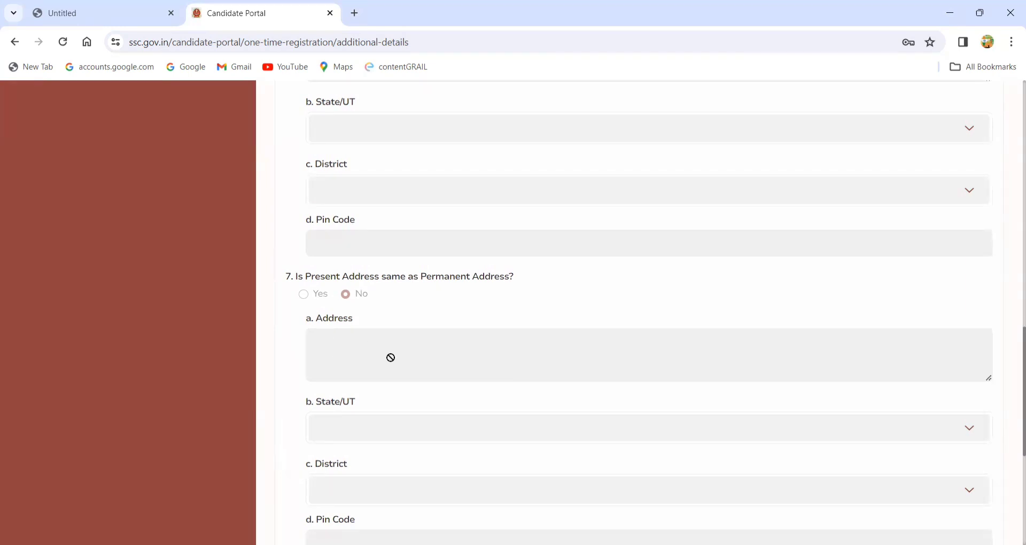
{"action": "scroll", "coordinate": [592, 292], "scroll_direction": "down", "scroll_amount": 4}
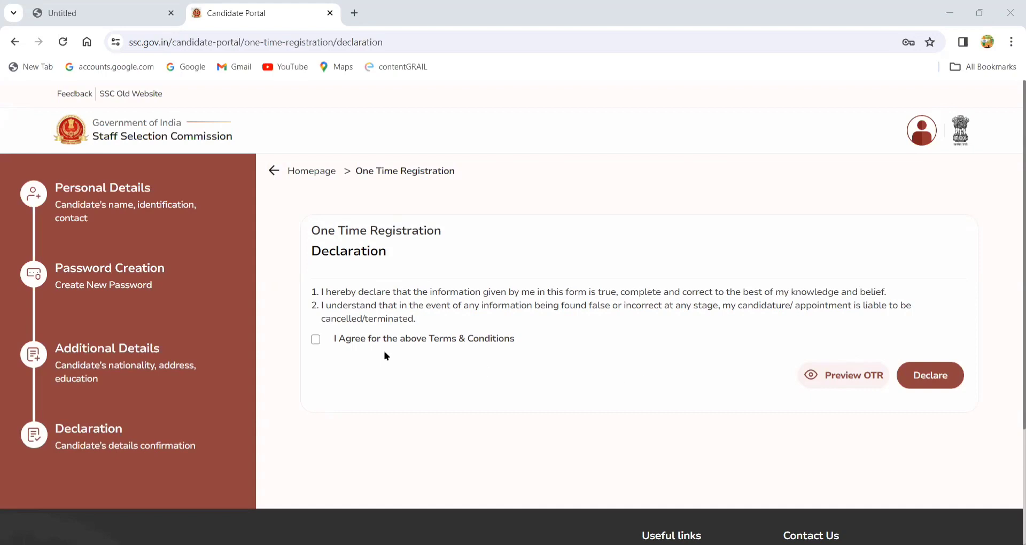
Step: Agree to the declaration's Terms & Conditions and submit the One Time Registration declaration
{"action": "left_click", "coordinate": [315, 340]}
{"action": "left_click", "coordinate": [919, 376]}
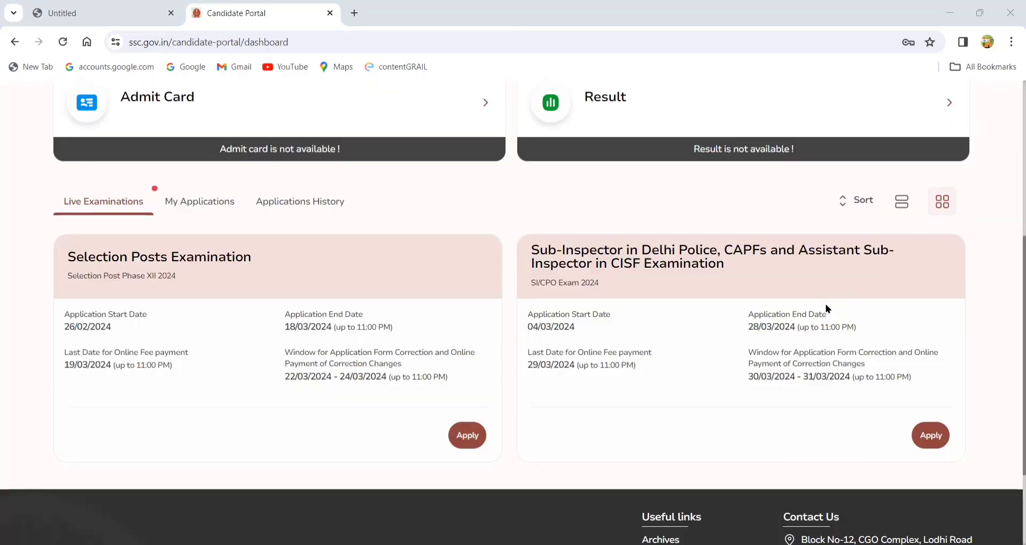